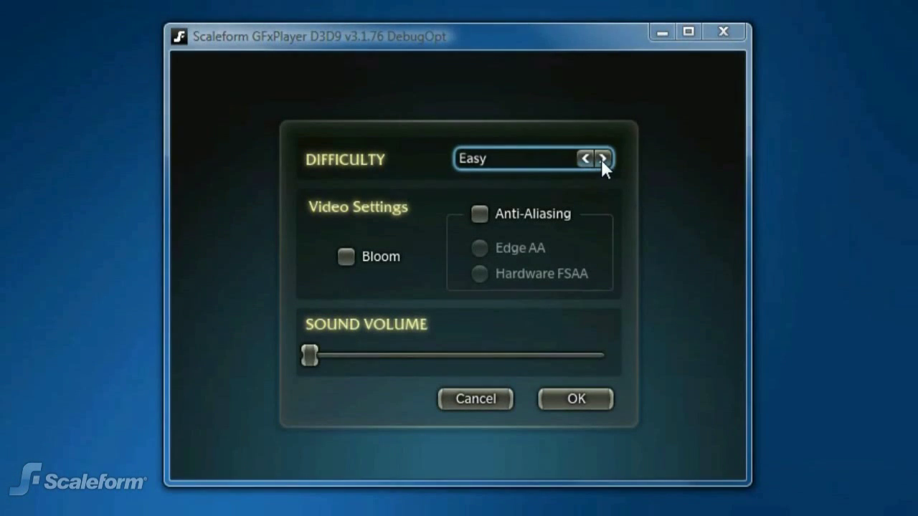
Step: Test the Difficulty stepper by stepping it up to Insane and back down to Easy
click(603, 159)
click(603, 160)
click(603, 160)
click(584, 159)
click(584, 159)
click(584, 159)
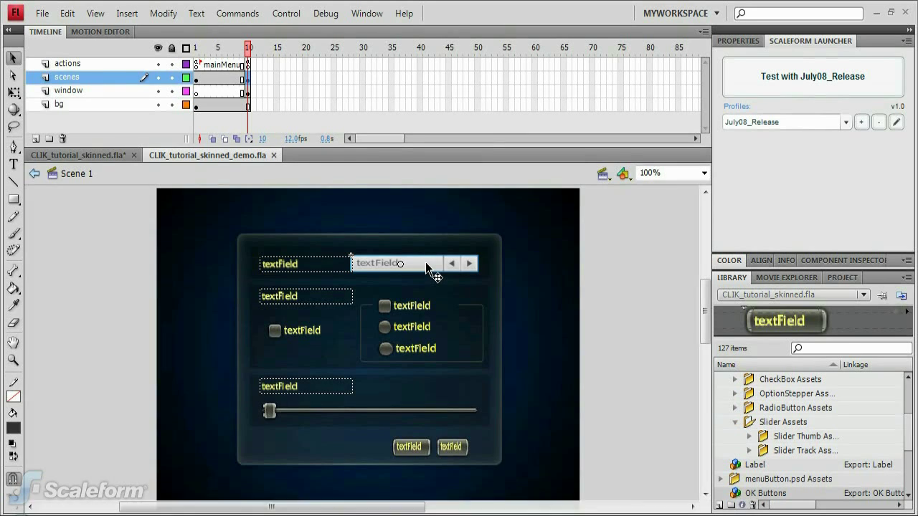
Step: Edit the OptionStepper symbol zoomed in and delete its old text-field background instance
double_click(425, 262)
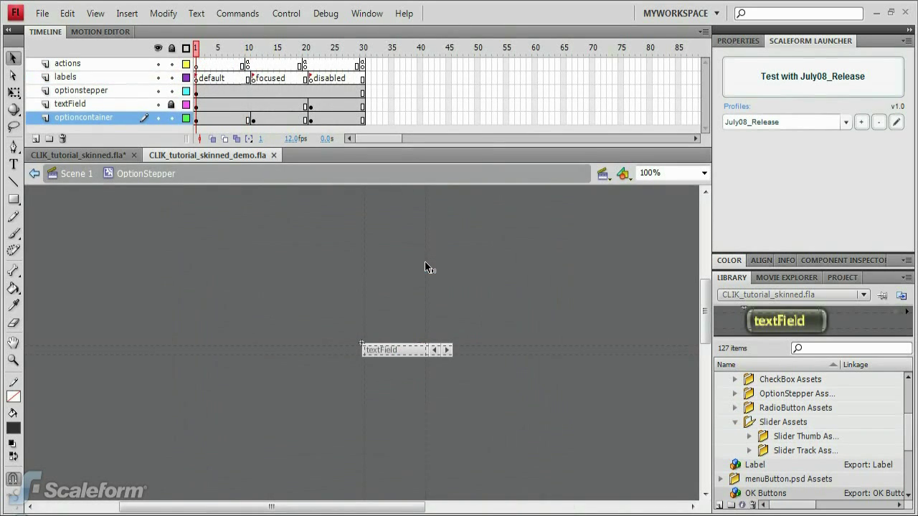
key(ctrl+=)
key(ctrl+=)
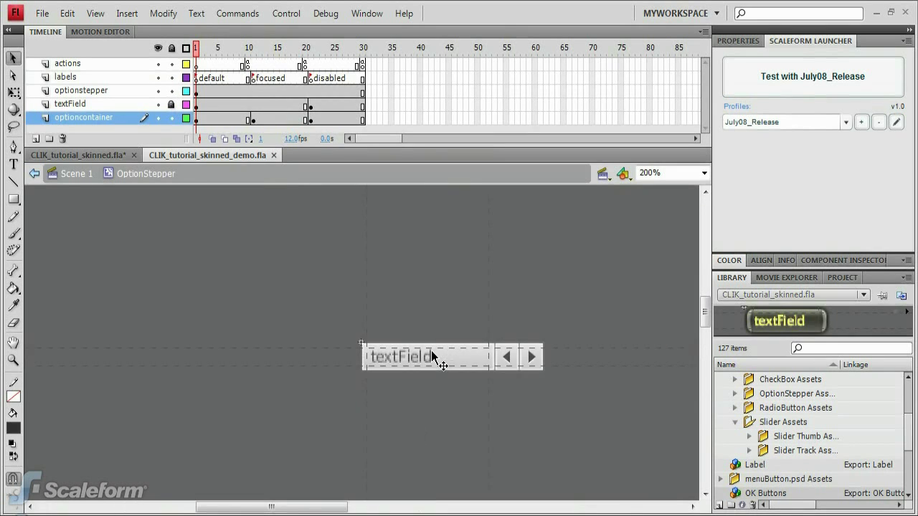
drag(473, 334, 309, 293)
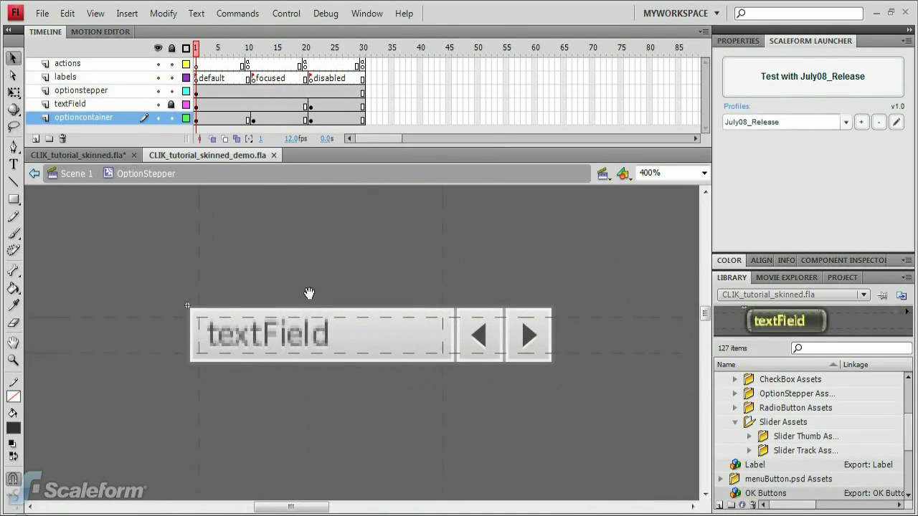
click(364, 334)
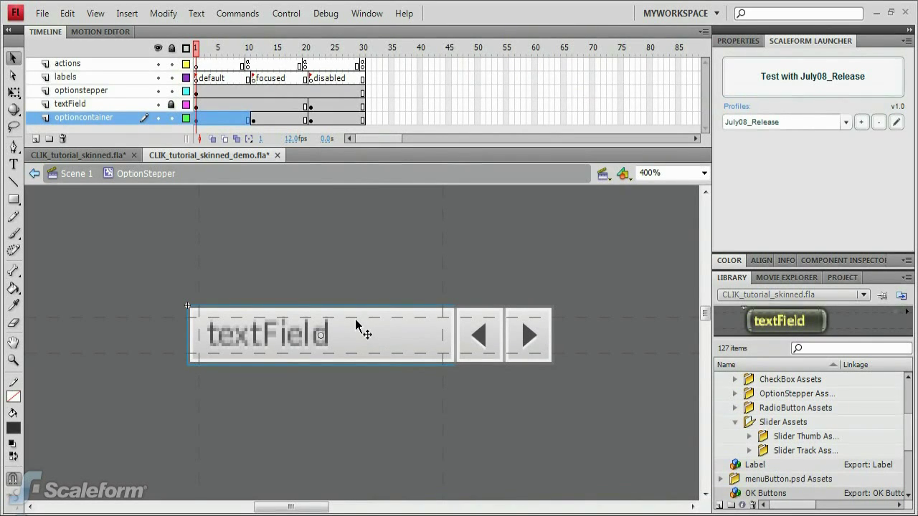
key(Delete)
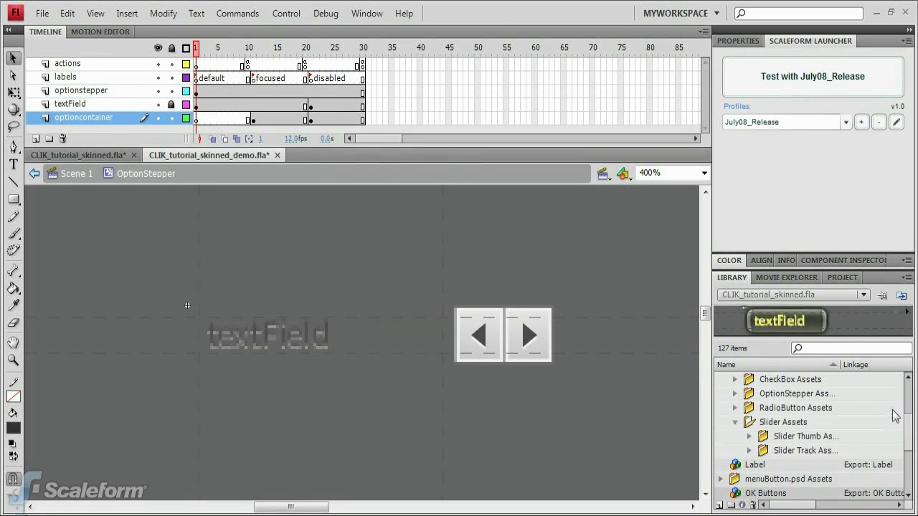
drag(908, 444, 912, 399)
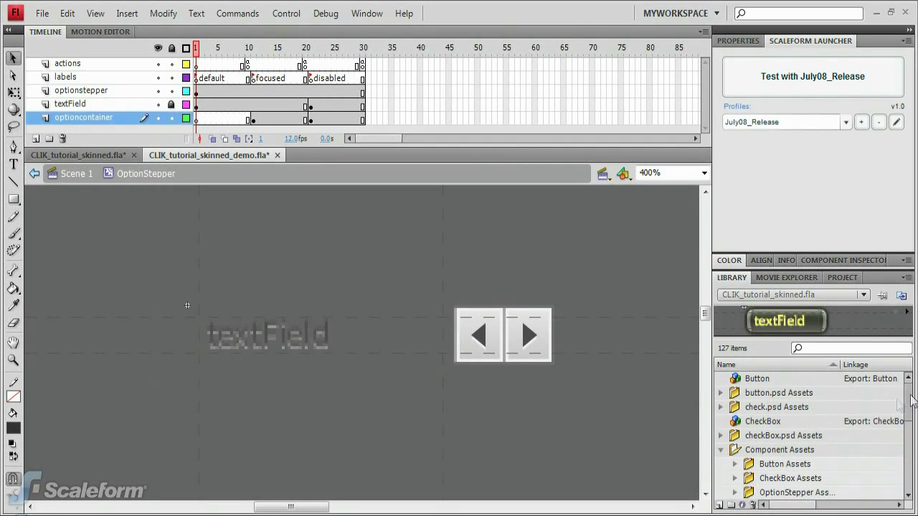
Step: Place the button.psd 'up' graphic on the stage as the text-field background, resized with Free Transform
click(721, 393)
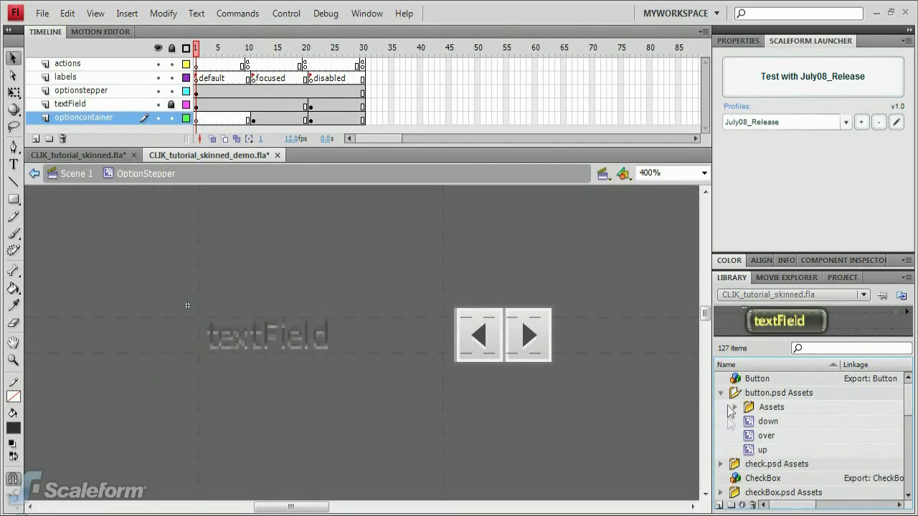
click(761, 451)
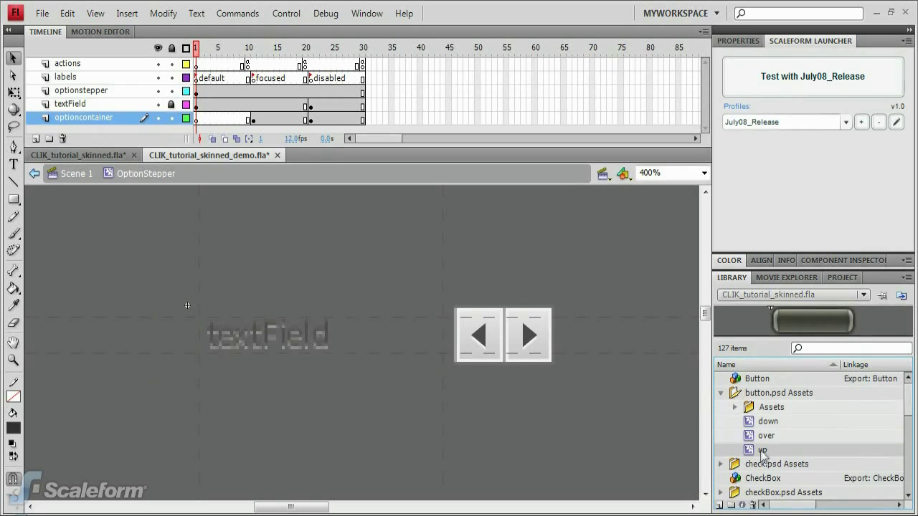
drag(762, 451, 342, 319)
key(Left)
key(Left)
key(Left)
key(Left)
key(Left)
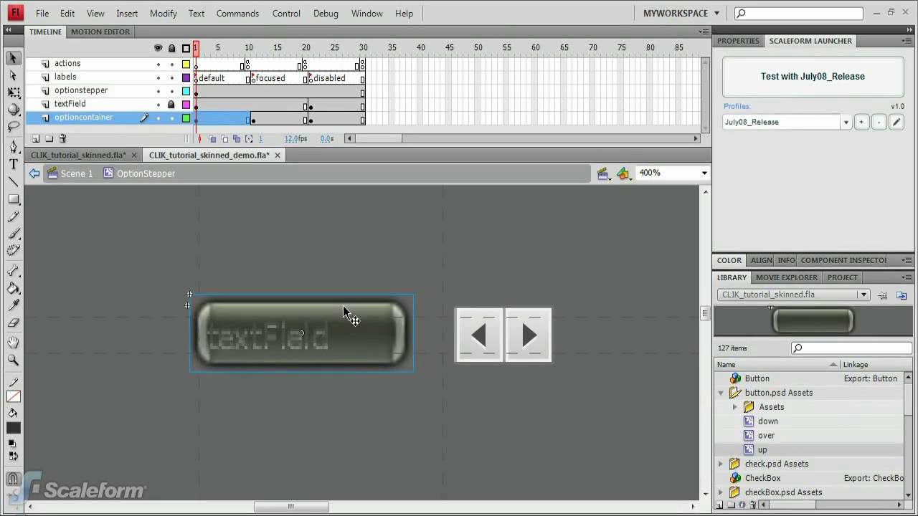
key(q)
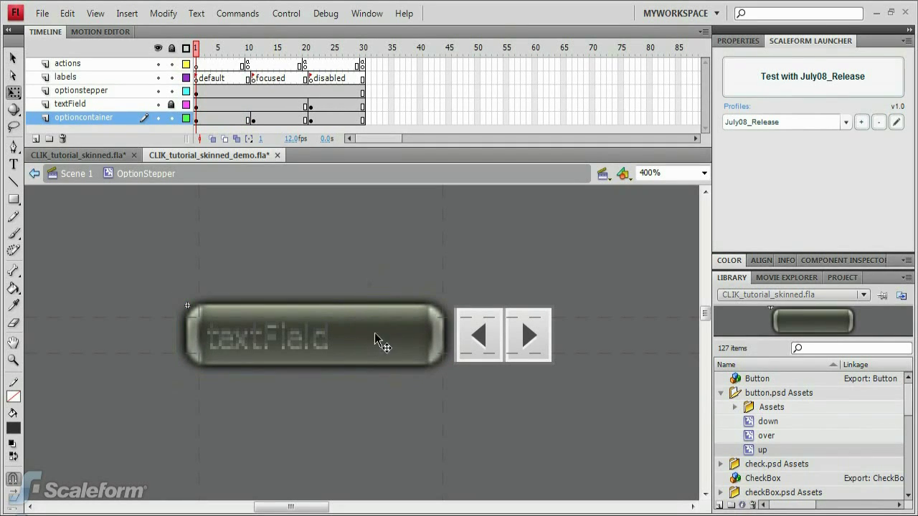
click(354, 342)
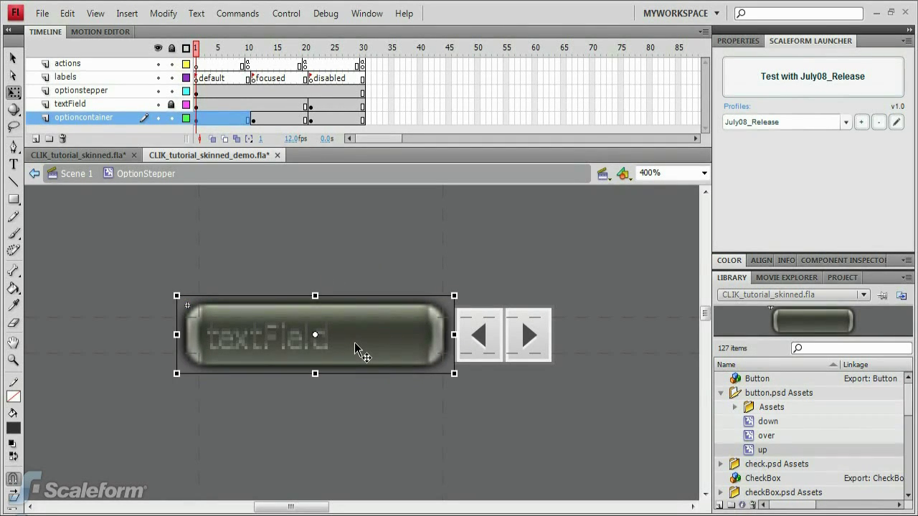
Step: Replace the focused frame's old background with the same up graphic
click(253, 117)
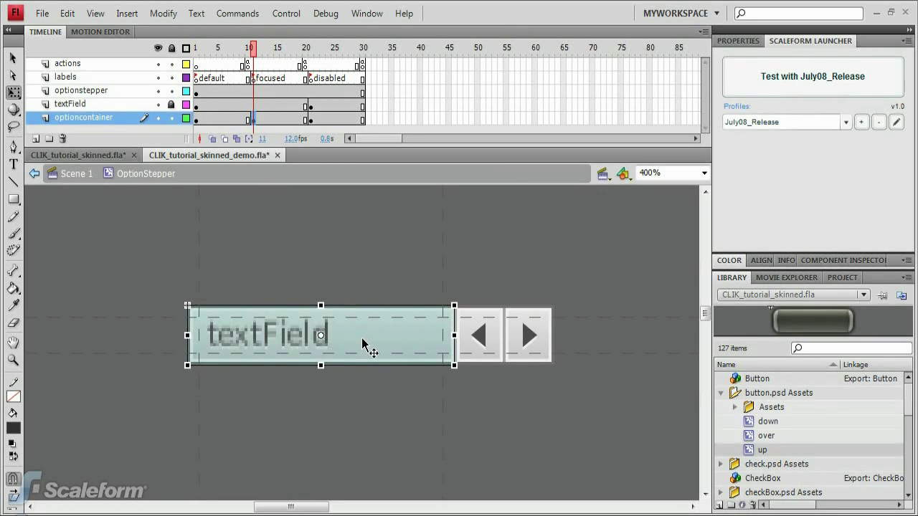
key(Delete)
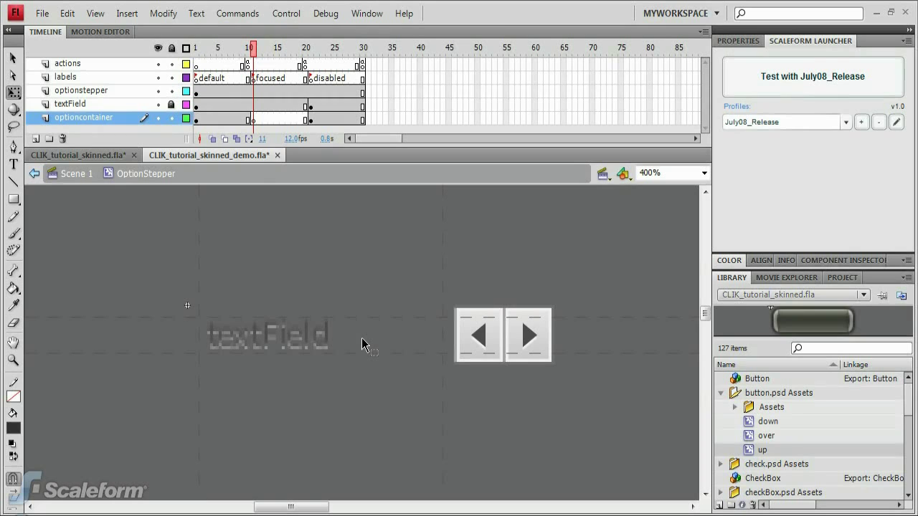
key(ctrl+z)
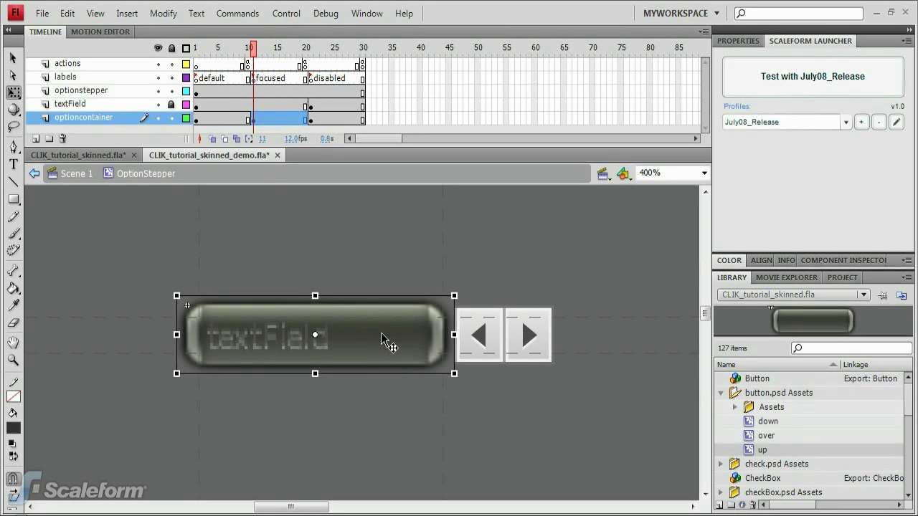
click(382, 278)
click(390, 329)
click(738, 41)
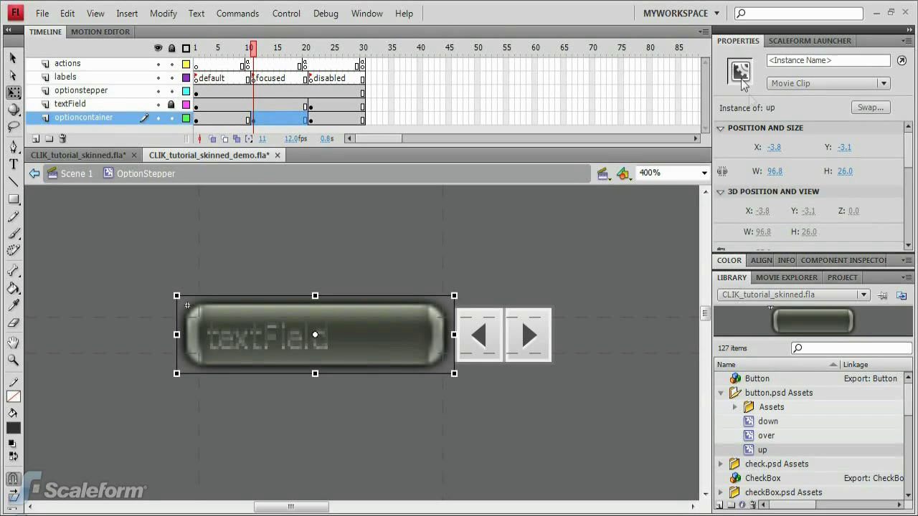
Step: Swap the focused background to the 'over' graphic and delete frame 21's old background
click(868, 108)
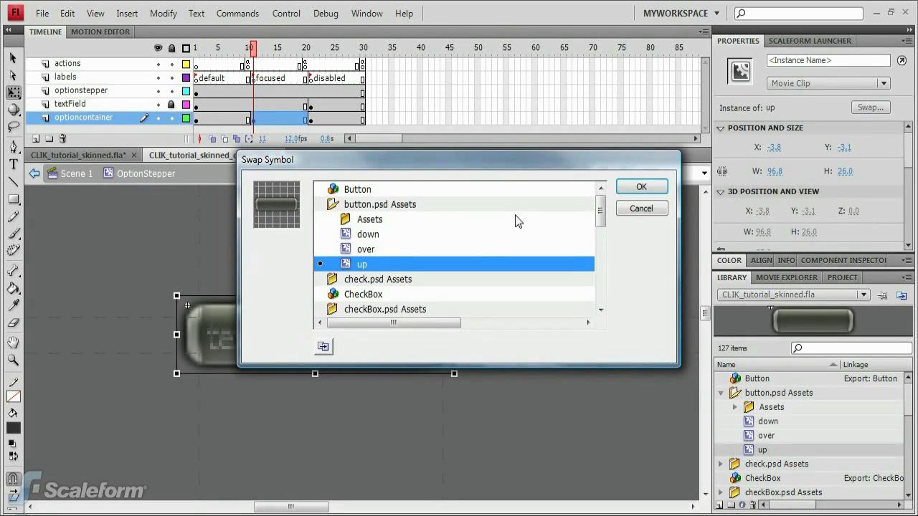
click(367, 249)
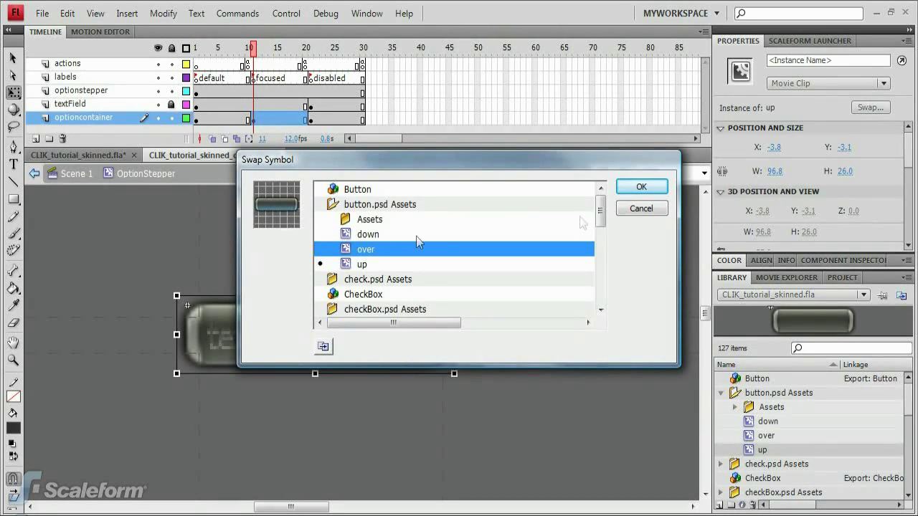
click(643, 188)
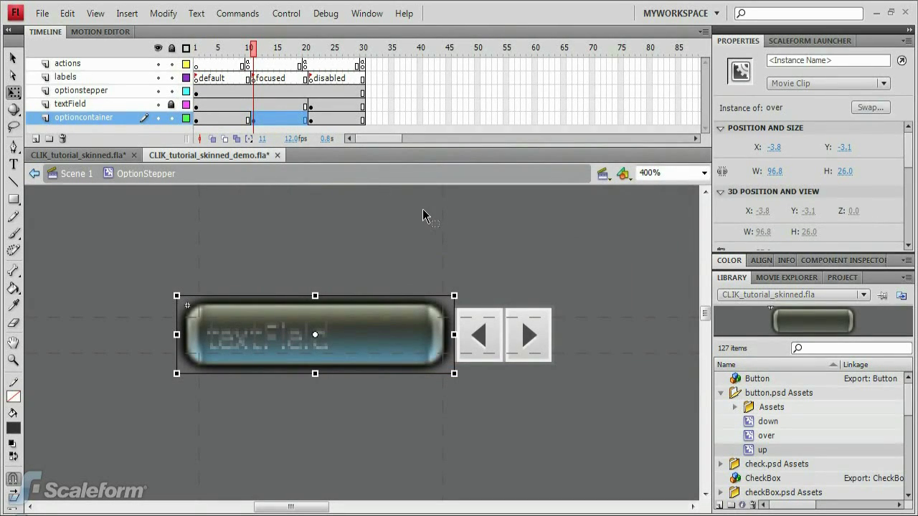
click(310, 119)
key(Delete)
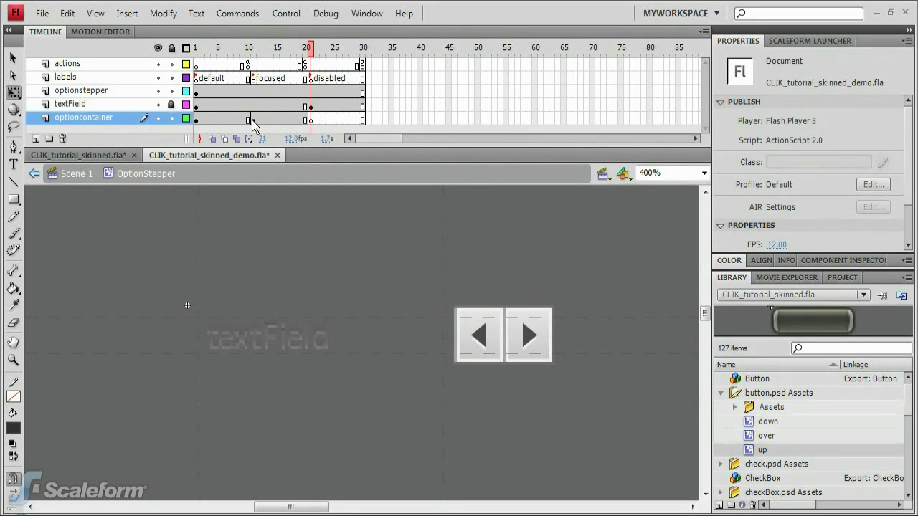
Step: Paste the up background into the disabled frame with an Alpha color effect, then lock the optioncontainer layer
key(ctrl+shift+v)
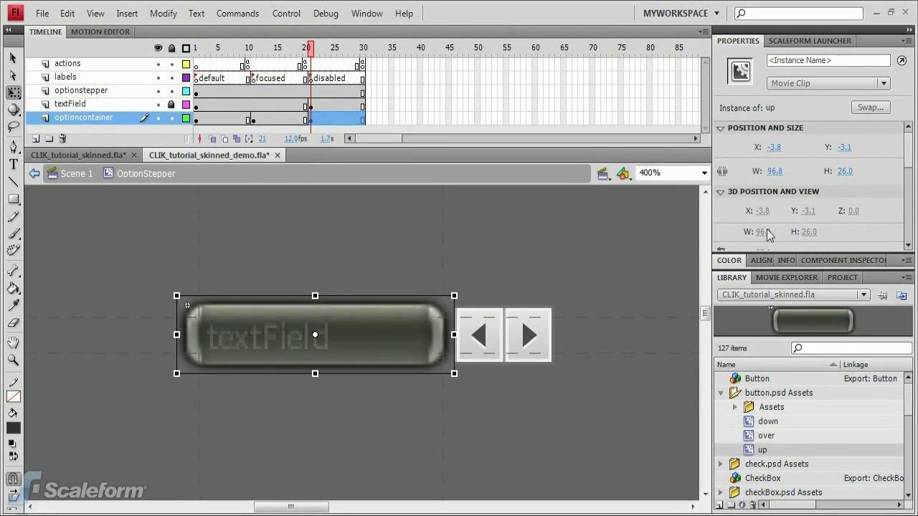
drag(907, 171, 913, 210)
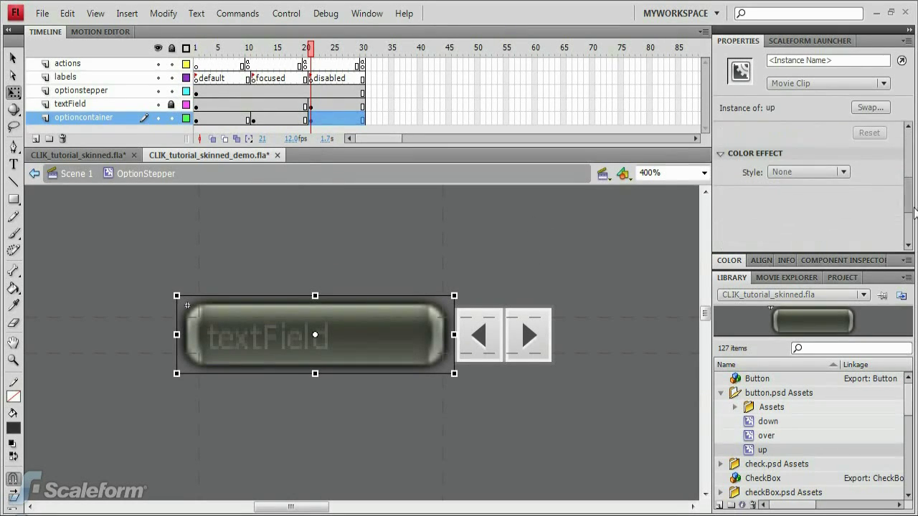
click(843, 172)
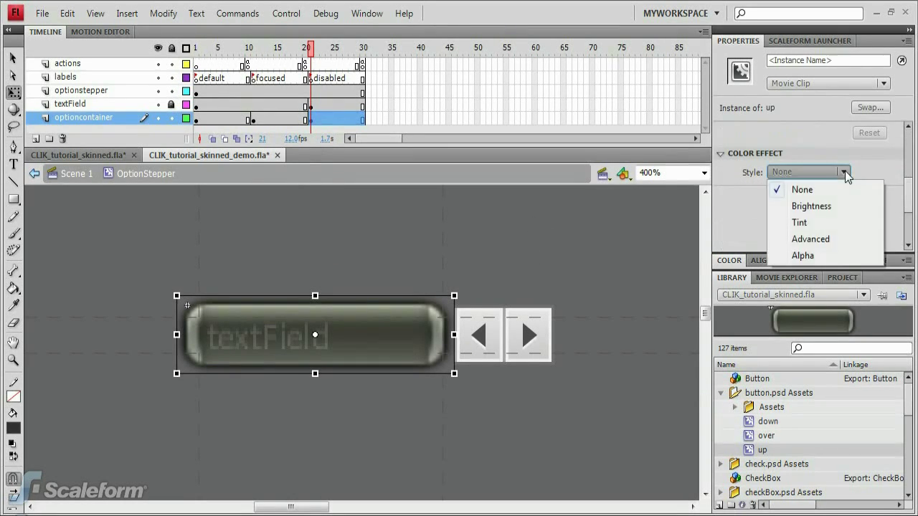
click(821, 256)
click(341, 263)
drag(309, 48, 191, 66)
click(171, 118)
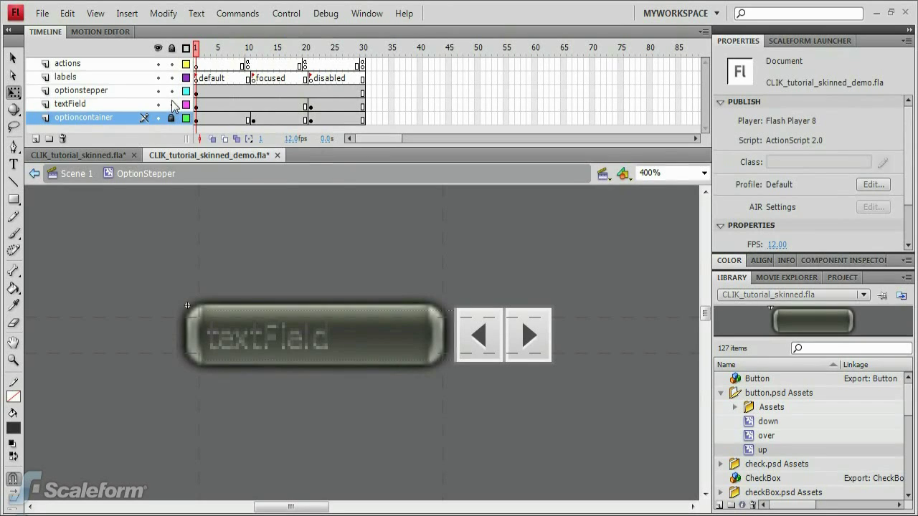
Step: Set the textField font to Friz Quadrata and its text color to yellow
click(262, 341)
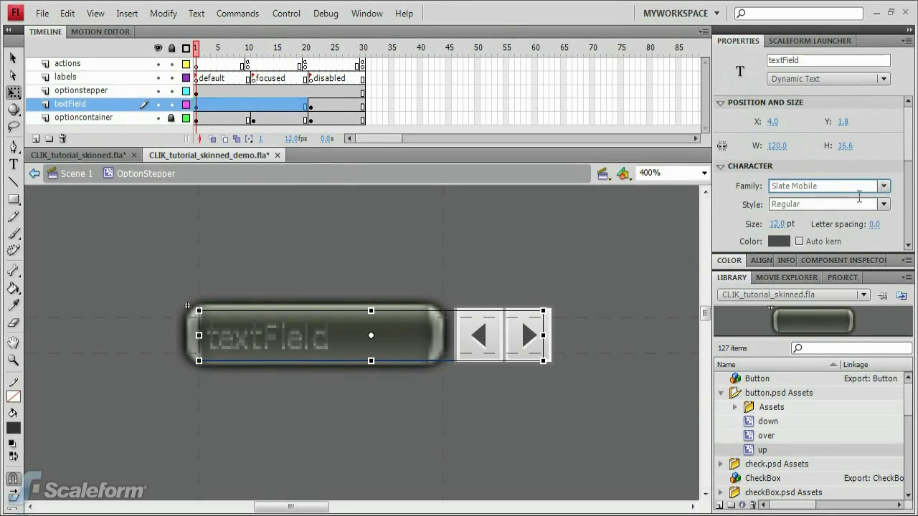
click(884, 185)
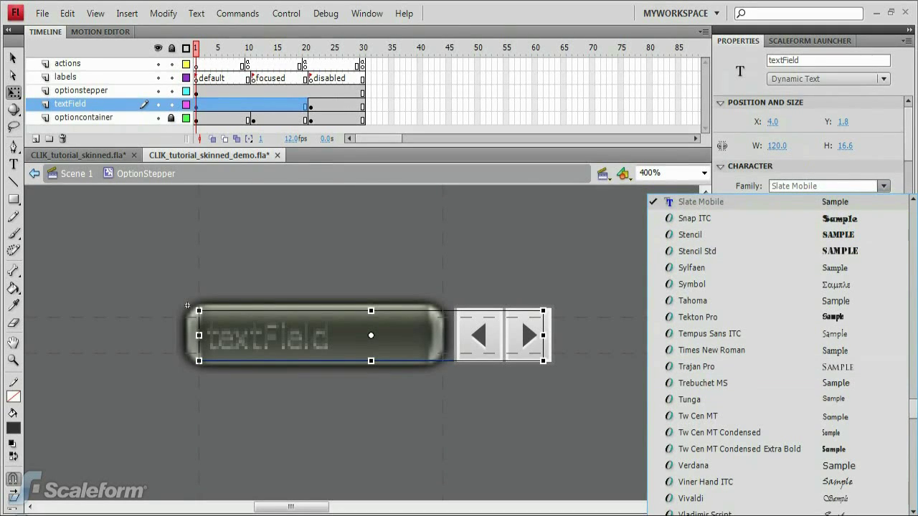
drag(911, 428, 913, 300)
click(751, 317)
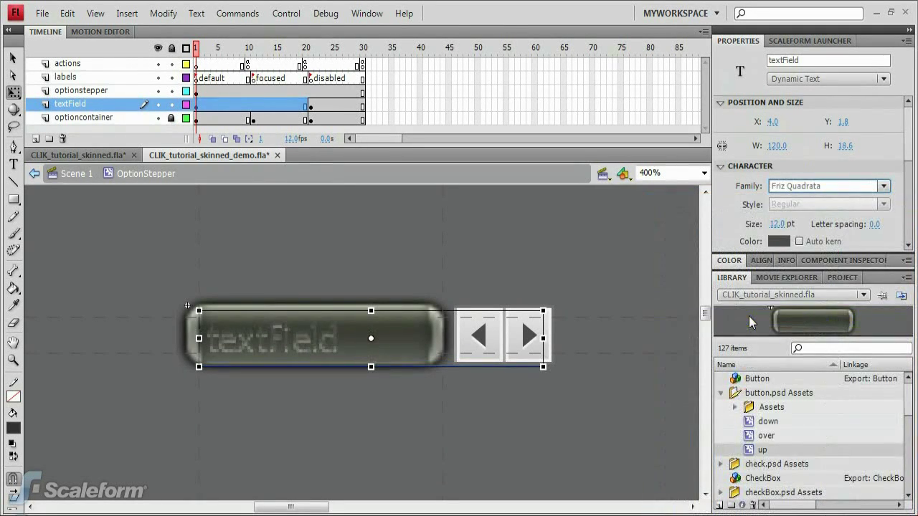
click(779, 241)
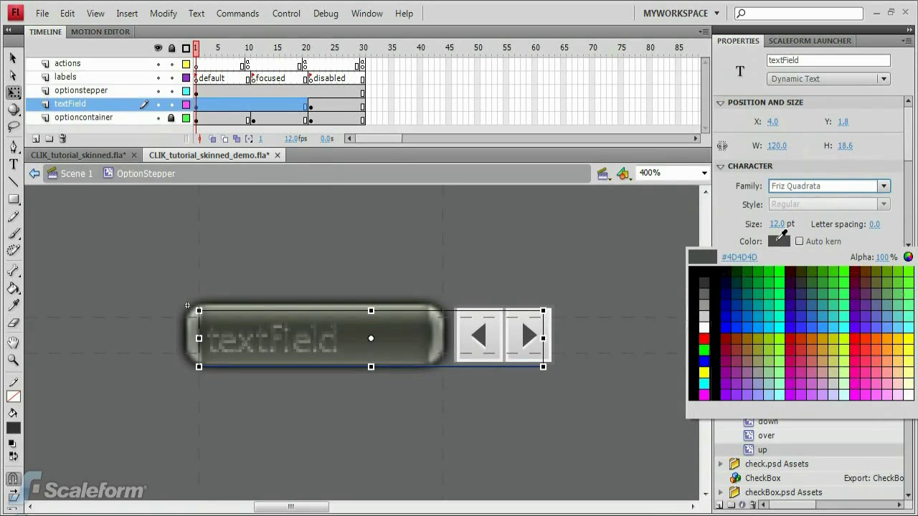
click(911, 350)
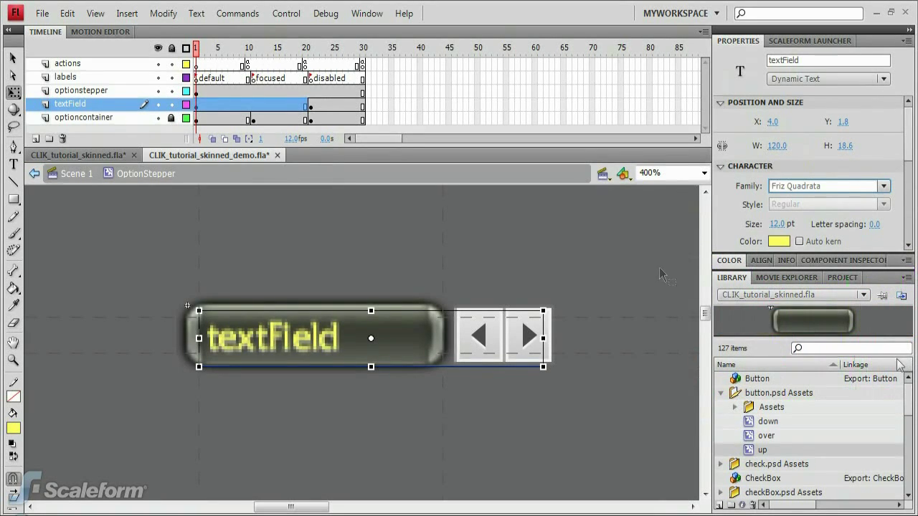
Step: Give the text field its own disabled-frame copy with dark grey text
click(310, 107)
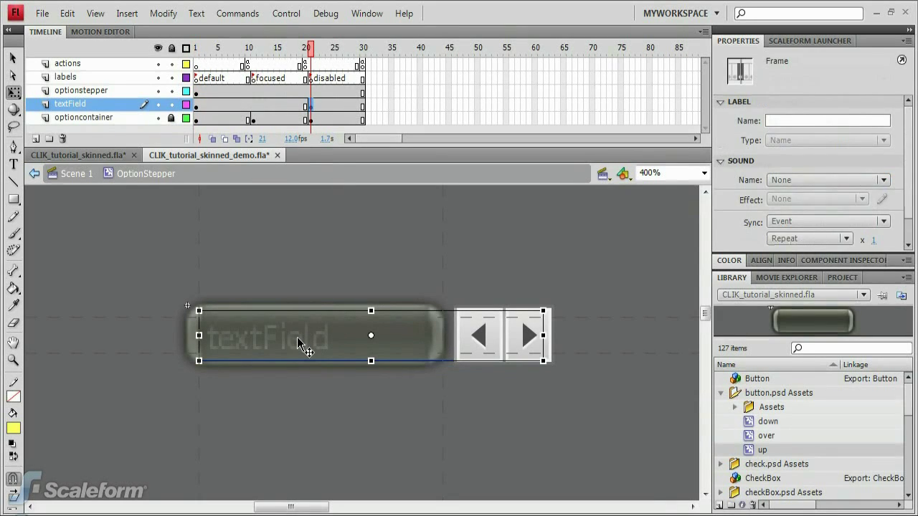
click(297, 337)
key(Delete)
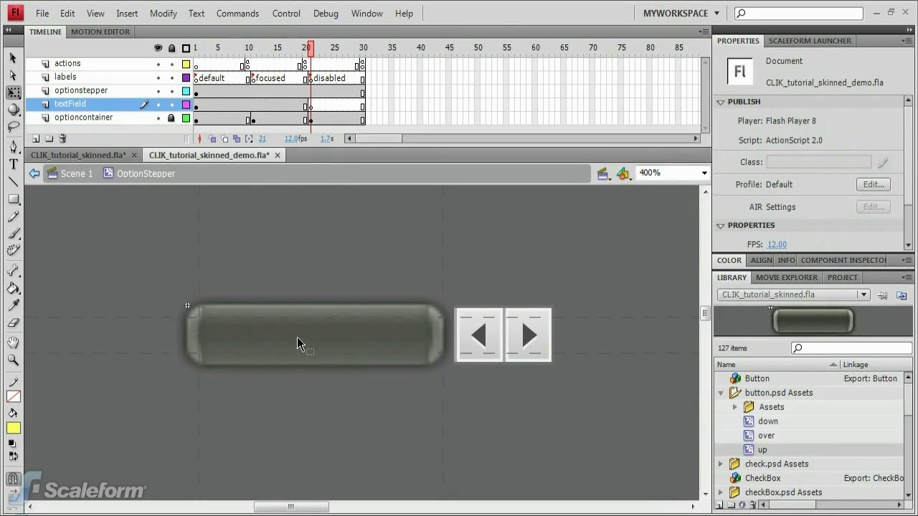
key(ctrl+shift+v)
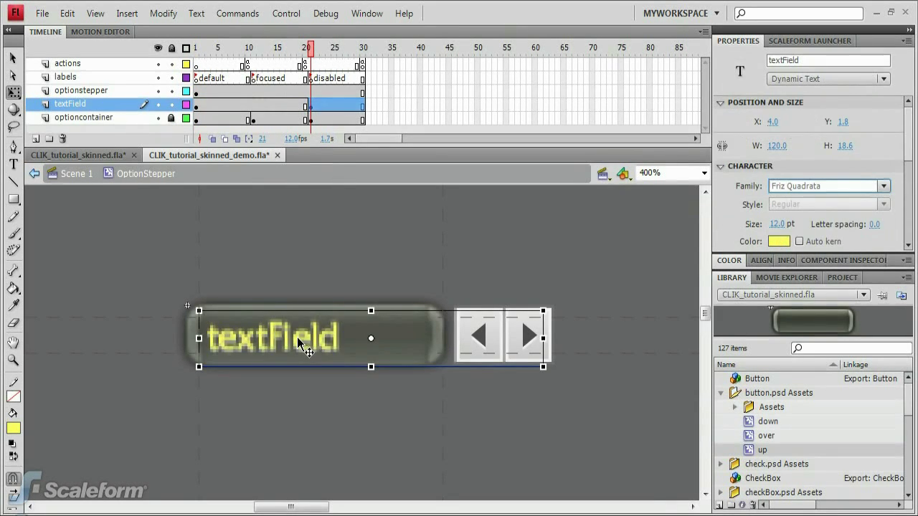
click(783, 242)
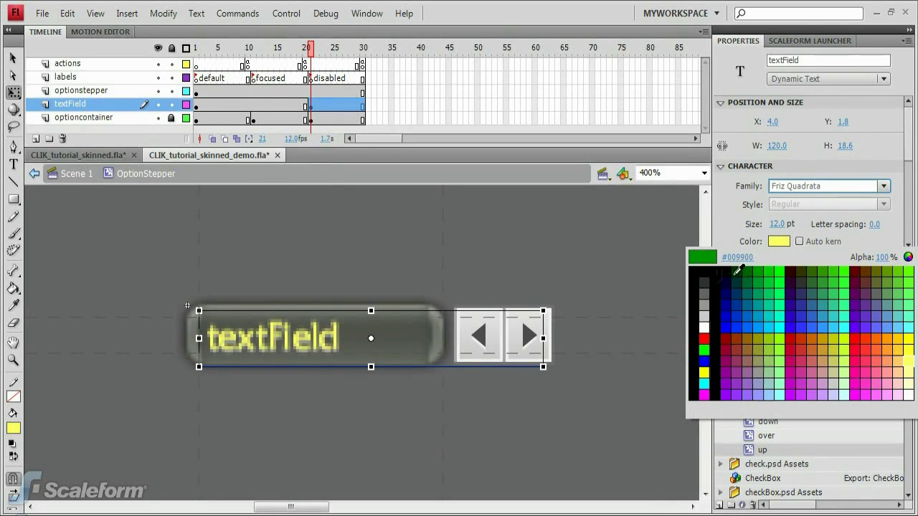
click(706, 296)
click(779, 241)
click(705, 281)
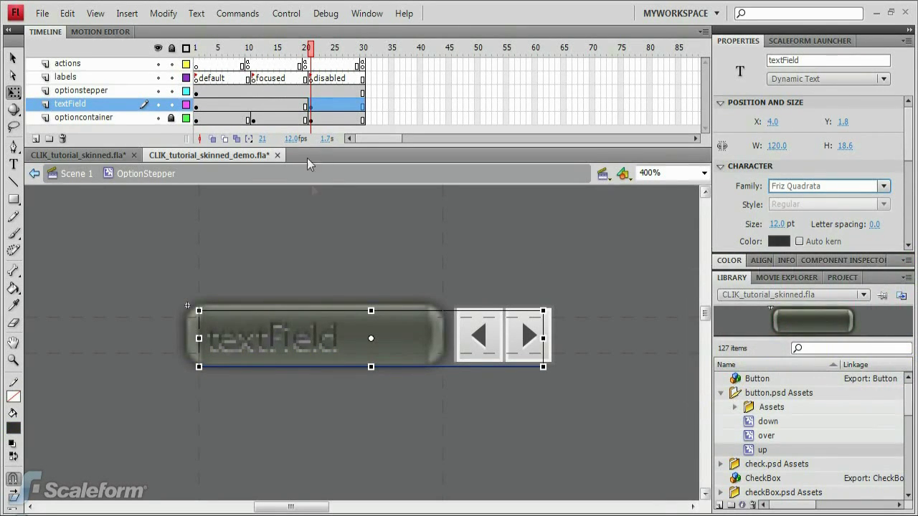
click(317, 231)
drag(309, 48, 196, 50)
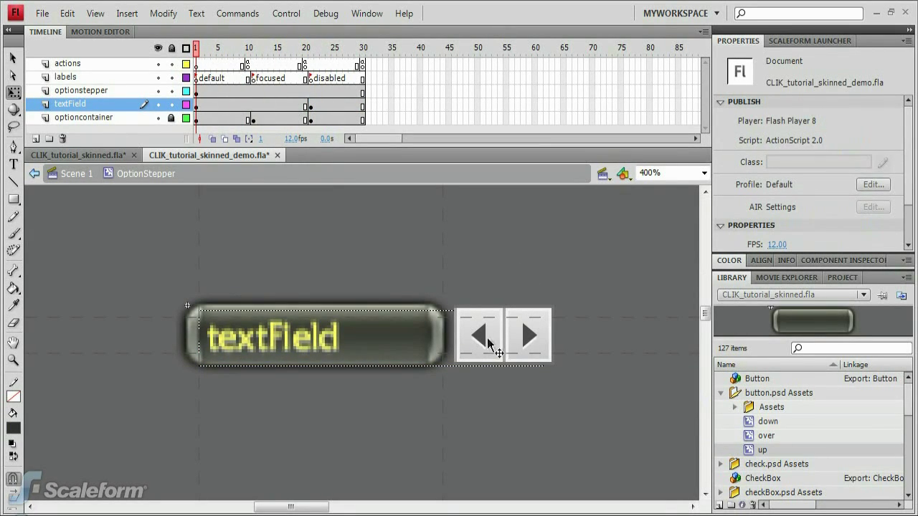
Step: Edit the prevBtn symbol and delete the old box from its up-state frame
click(486, 335)
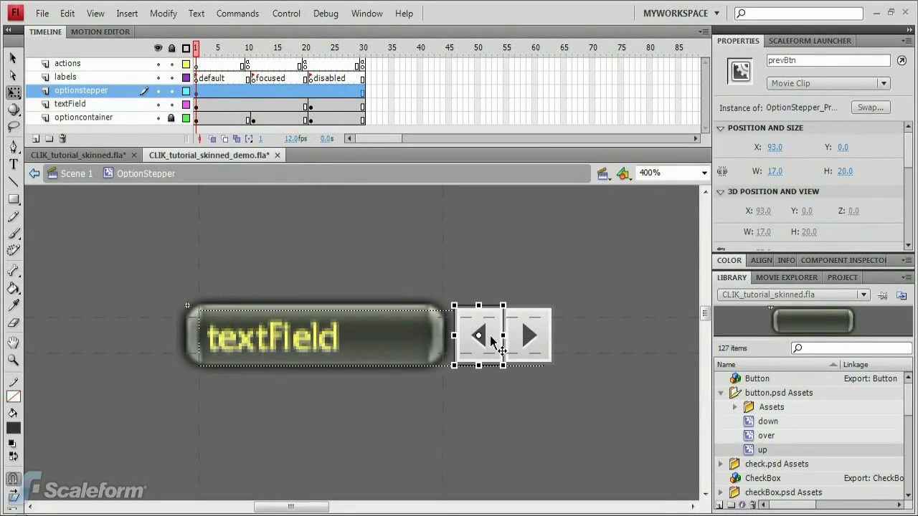
double_click(491, 341)
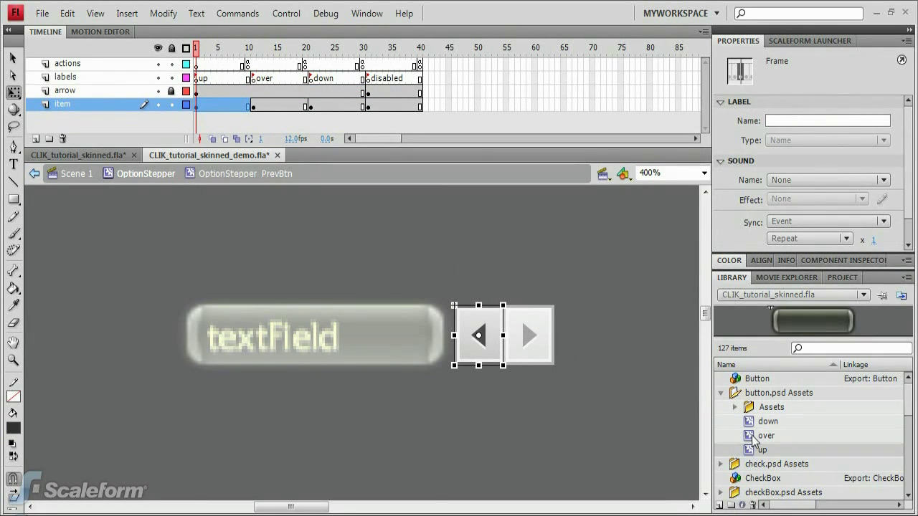
click(195, 108)
key(Delete)
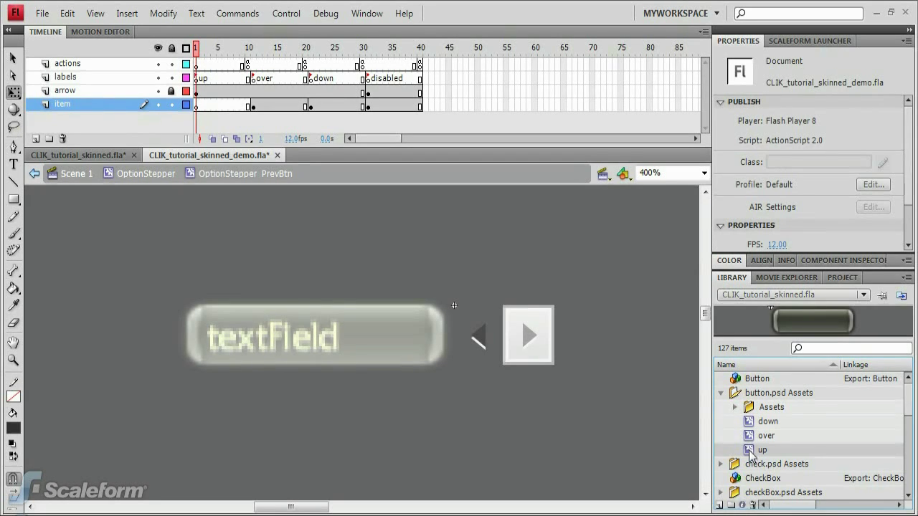
Step: Place the custom 'up' graphic behind the arrow, narrowed to the arrow's width
drag(750, 452, 494, 298)
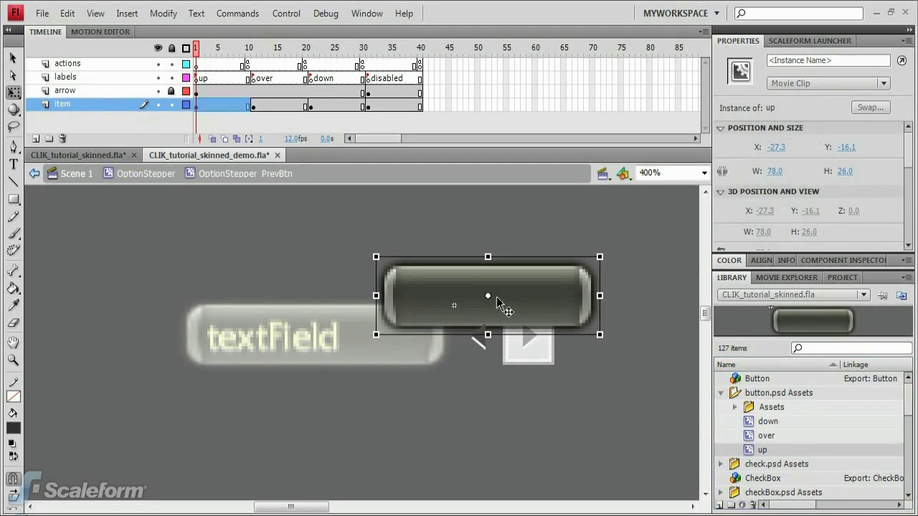
drag(599, 296, 489, 337)
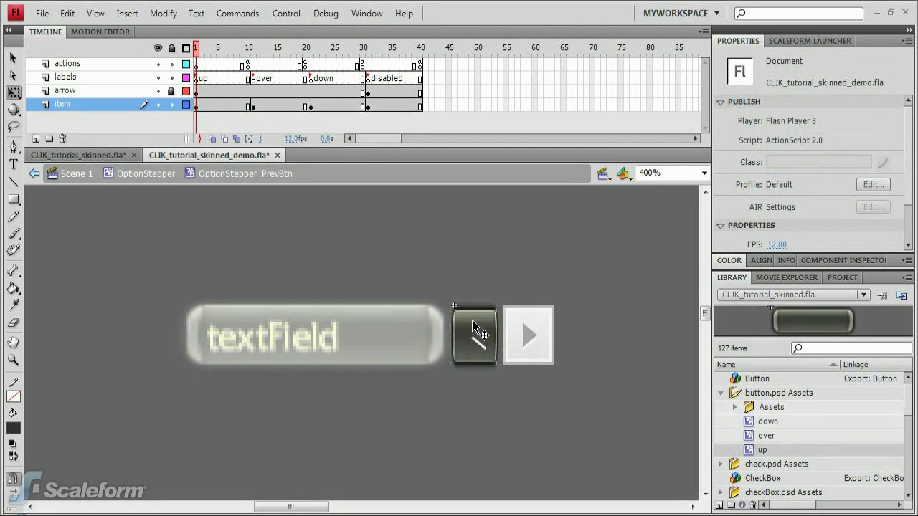
click(471, 320)
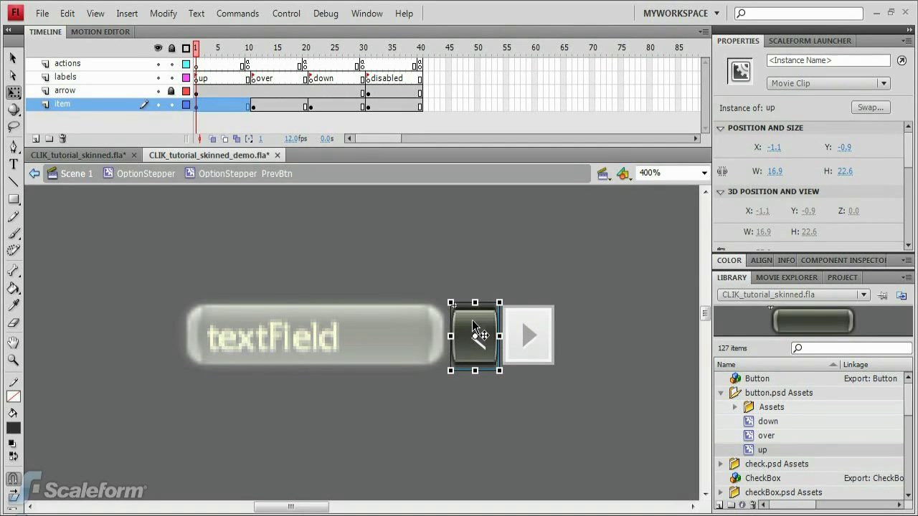
click(253, 106)
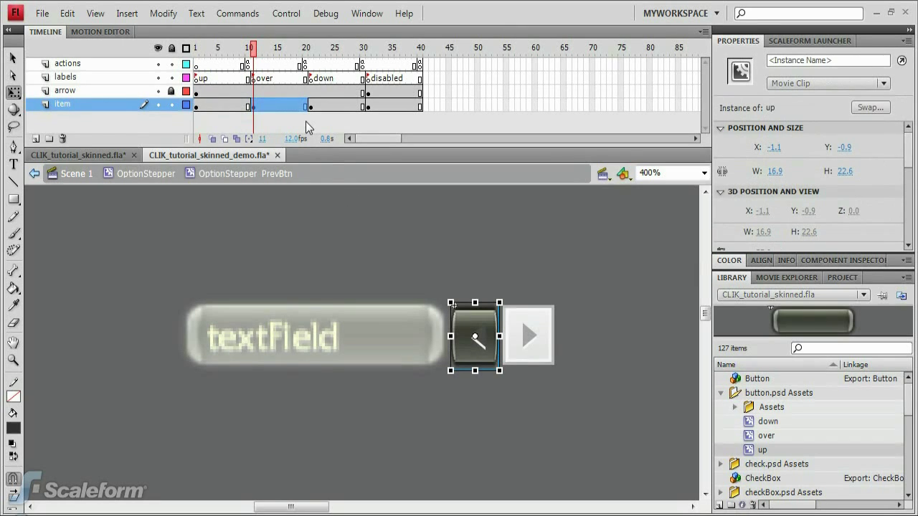
click(867, 108)
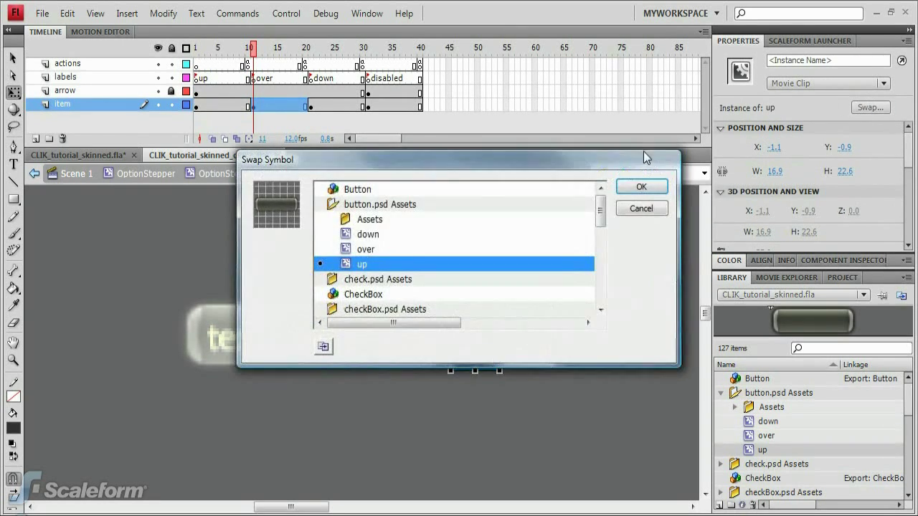
Step: Swap frame 11's graphic to 'over' and frame 21's graphic to 'down'
click(365, 250)
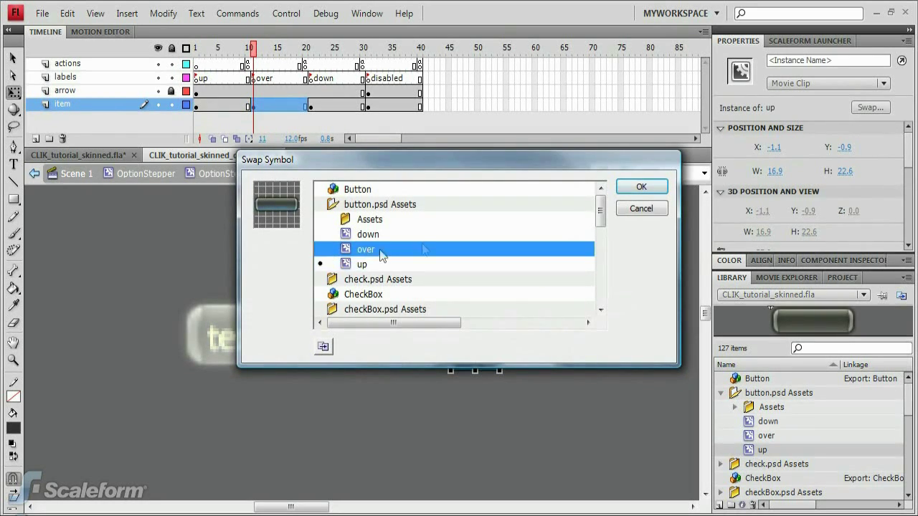
click(640, 186)
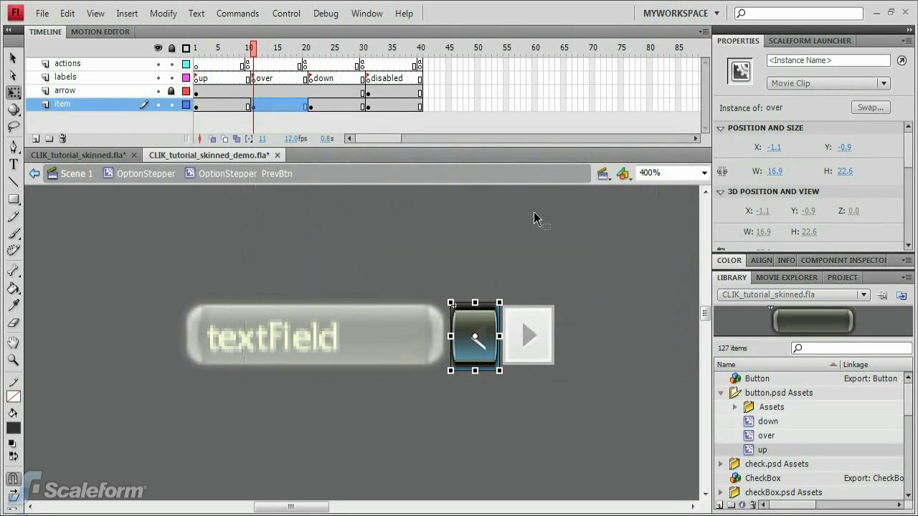
click(310, 106)
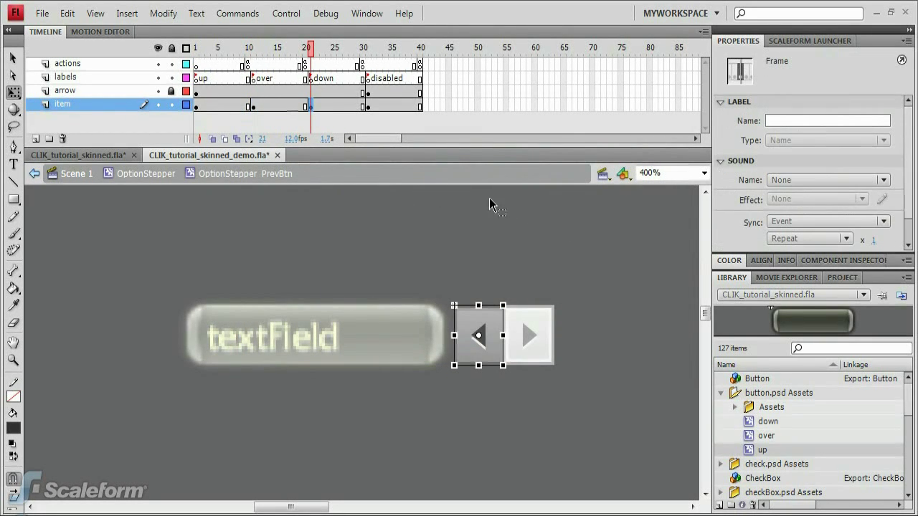
click(531, 273)
key(ctrl+a)
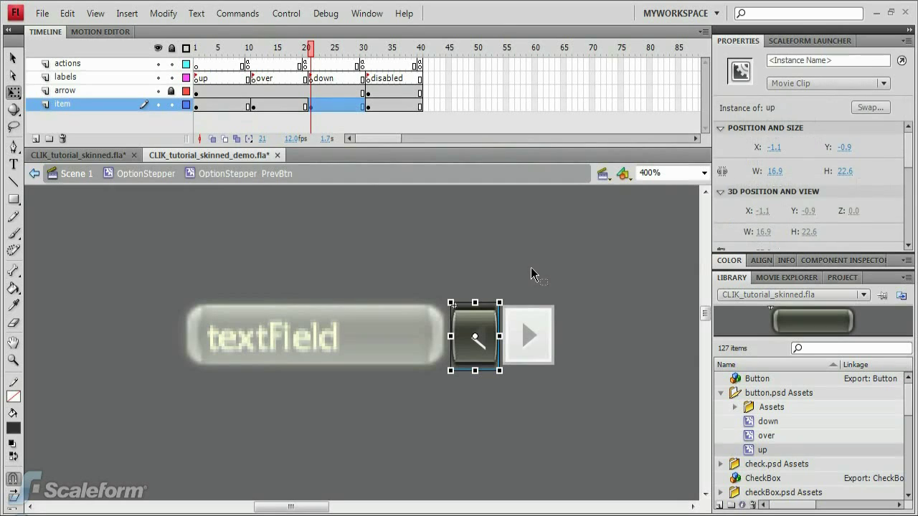
click(862, 108)
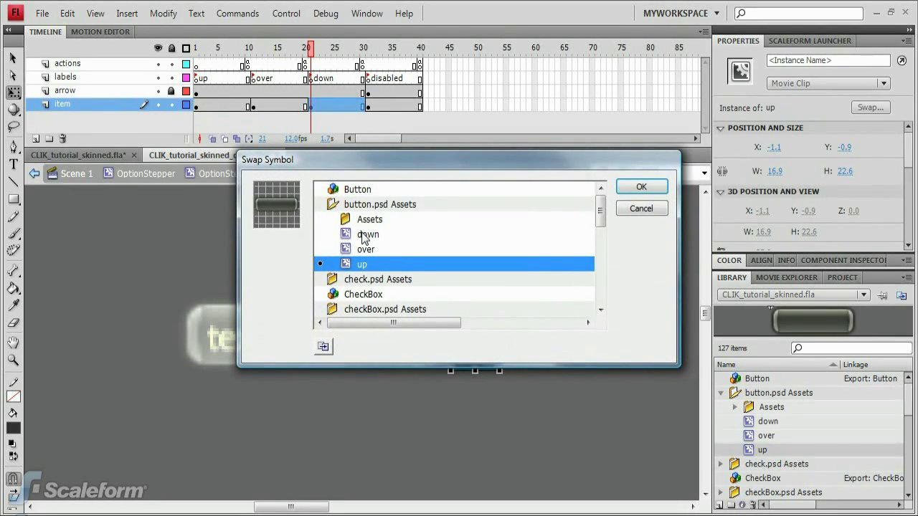
click(363, 237)
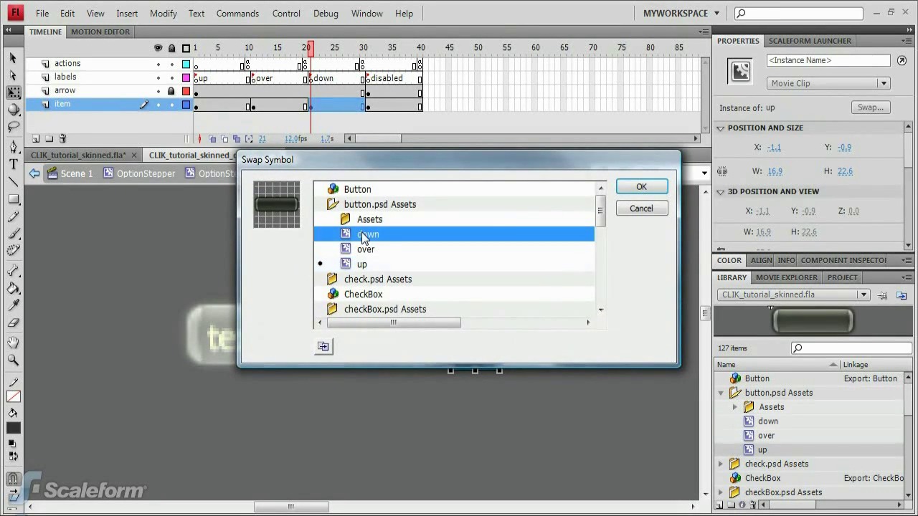
click(640, 186)
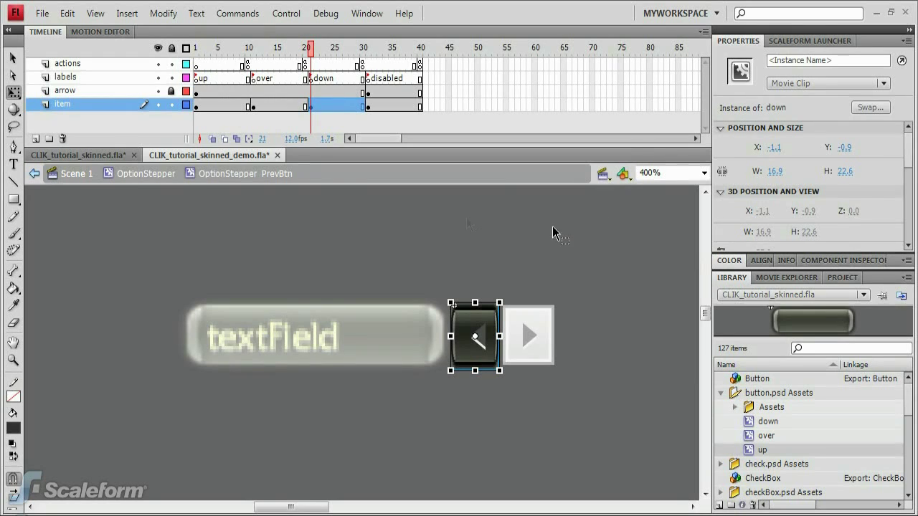
Step: Paste the up graphic into frame 31 with an Alpha effect, then unlock the arrow layer
click(369, 106)
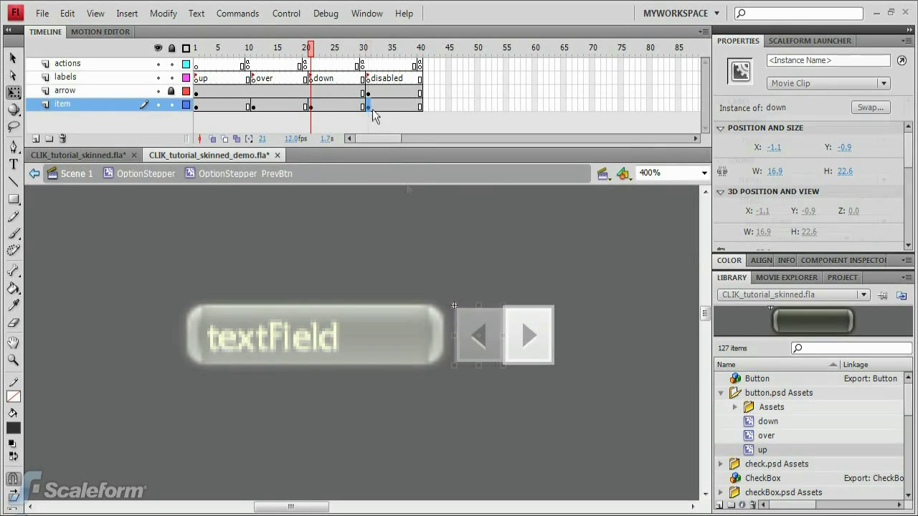
click(420, 206)
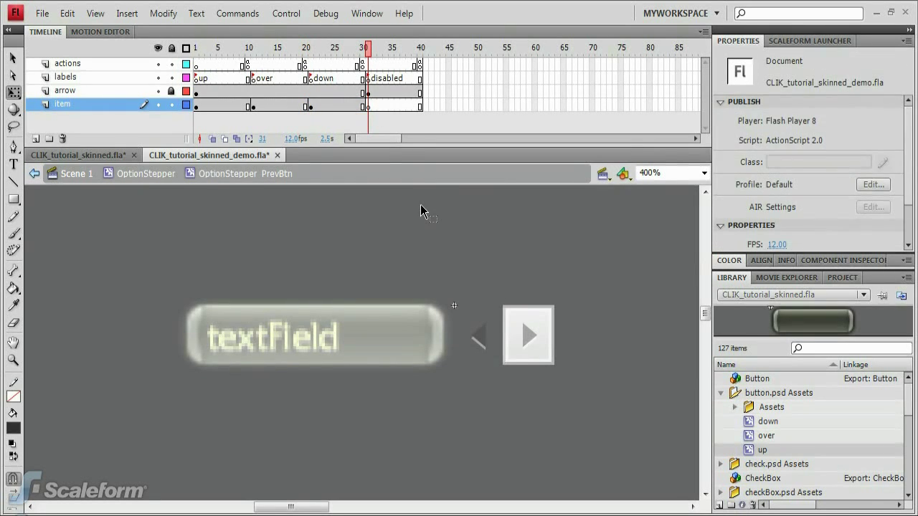
key(ctrl+shift+v)
click(473, 278)
click(478, 319)
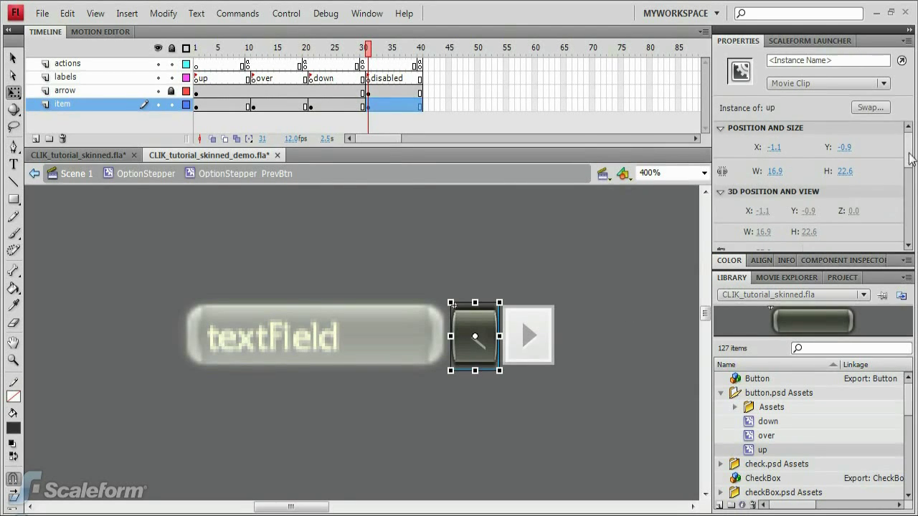
scroll(797, 215, down, 5)
click(843, 207)
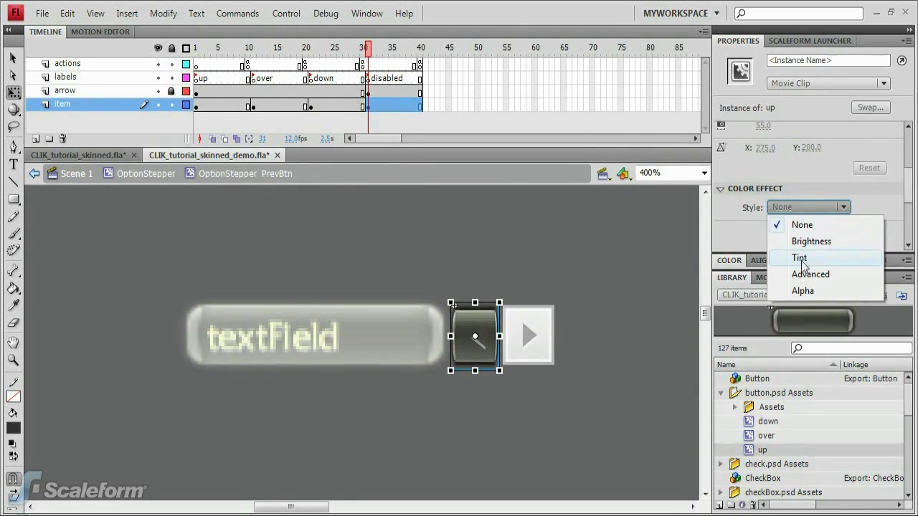
click(802, 290)
click(460, 255)
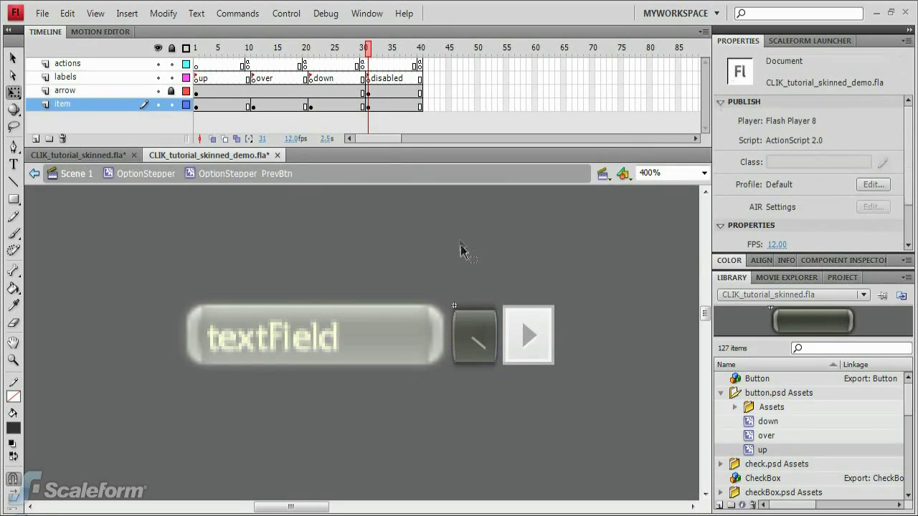
click(121, 92)
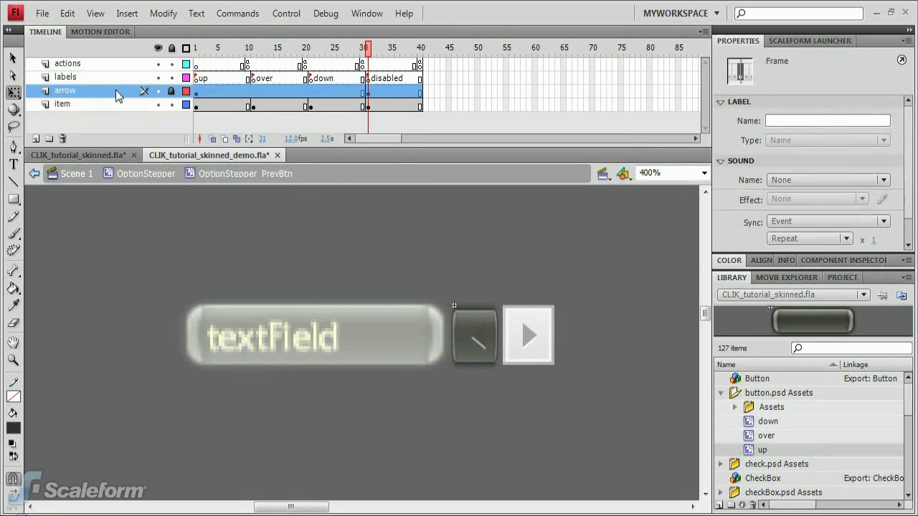
click(172, 92)
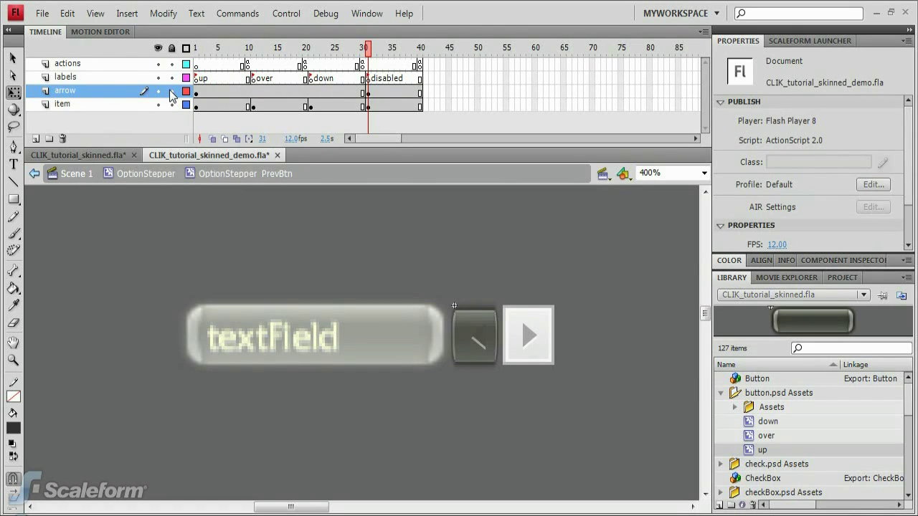
Step: Import arrow.psd to the stage with its up layer created as a movie clip
click(42, 13)
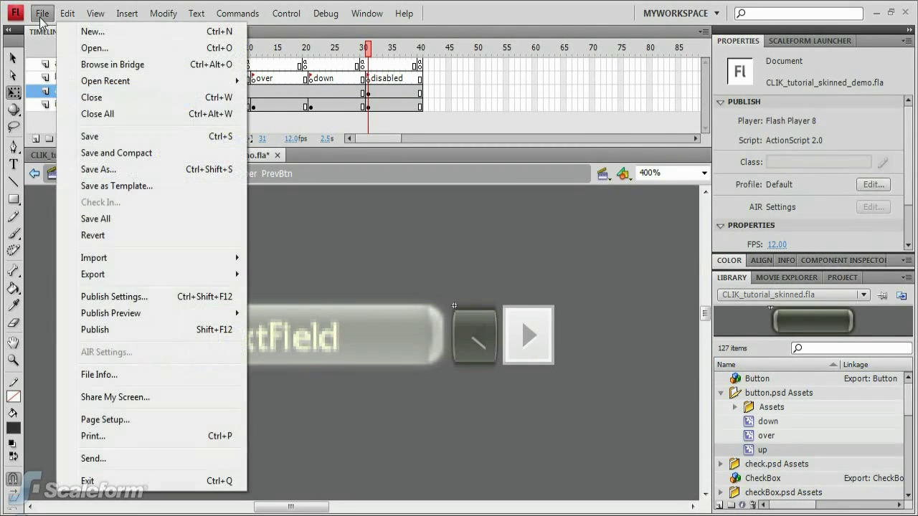
mouse_move(121, 259)
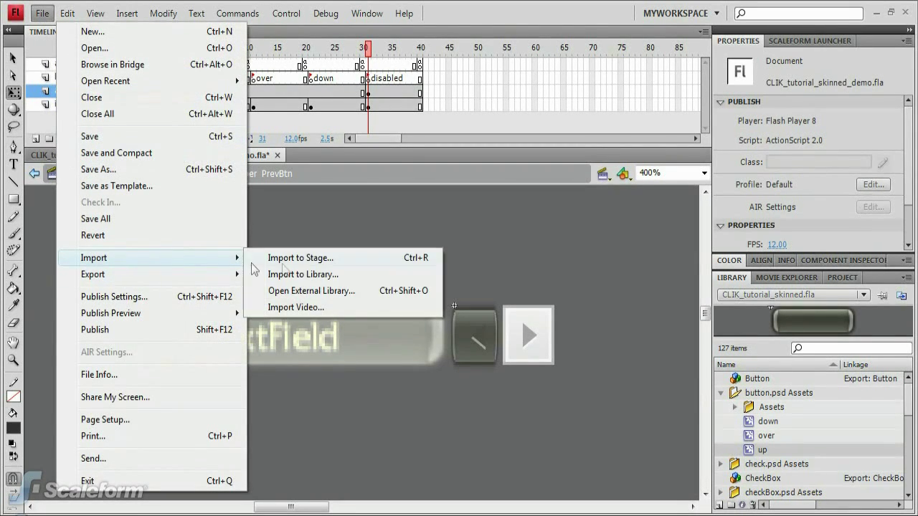
click(303, 262)
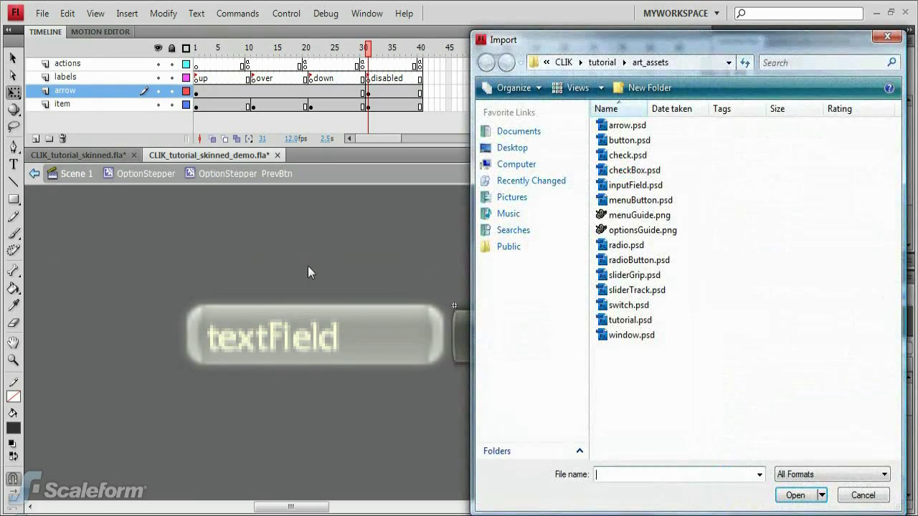
double_click(636, 126)
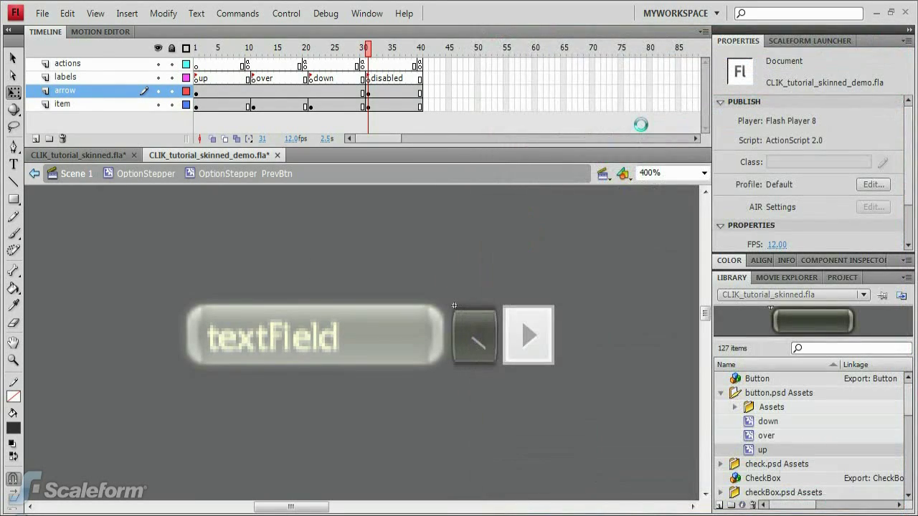
click(352, 96)
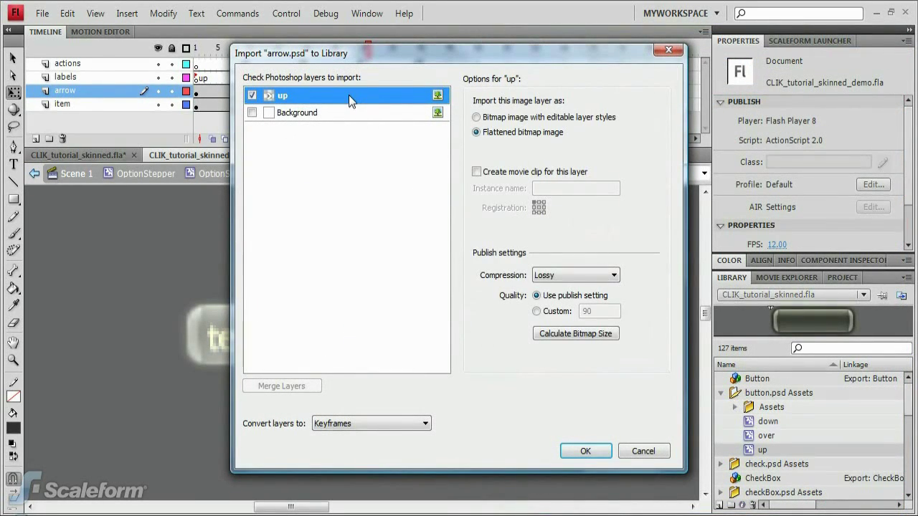
click(476, 173)
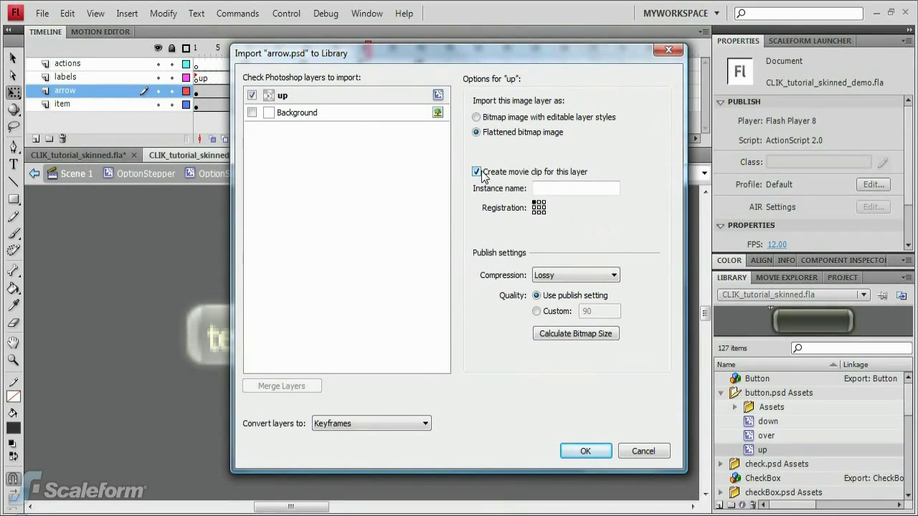
click(592, 453)
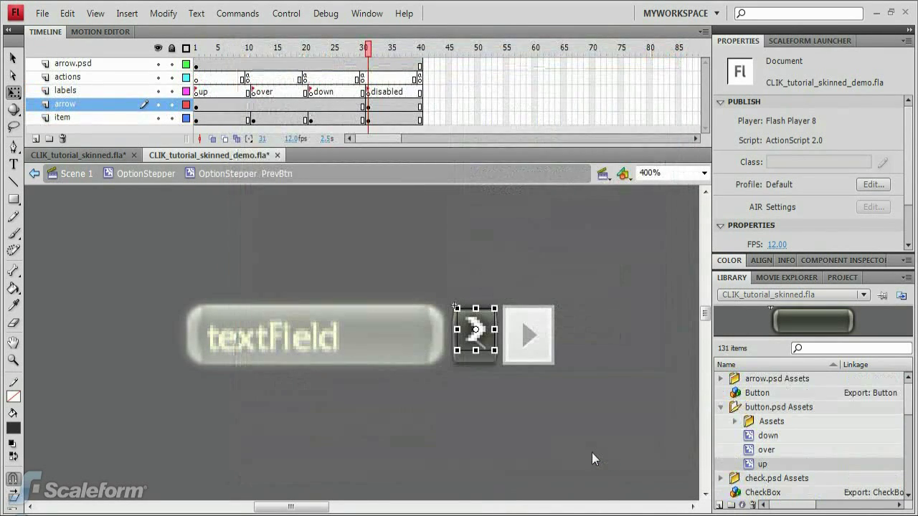
Step: Rotate the imported arrow 180° to point left and nudge it down
click(474, 335)
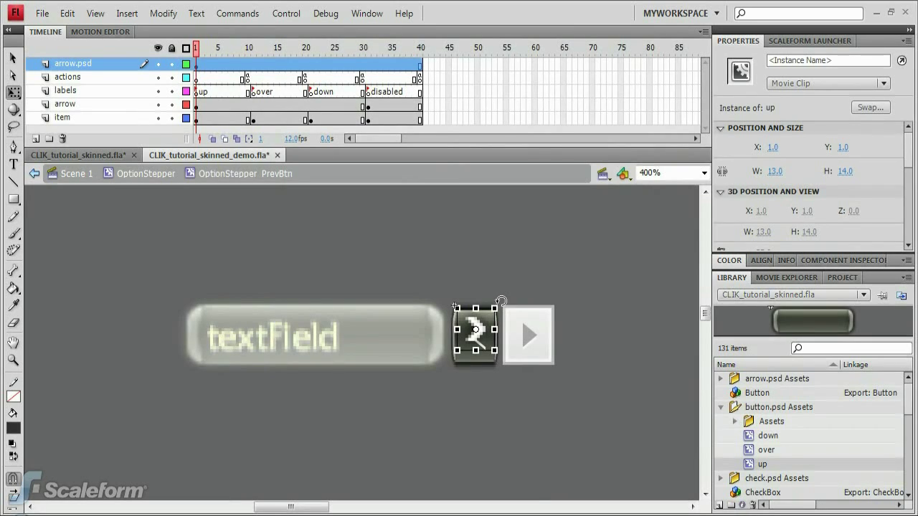
drag(500, 299, 420, 391)
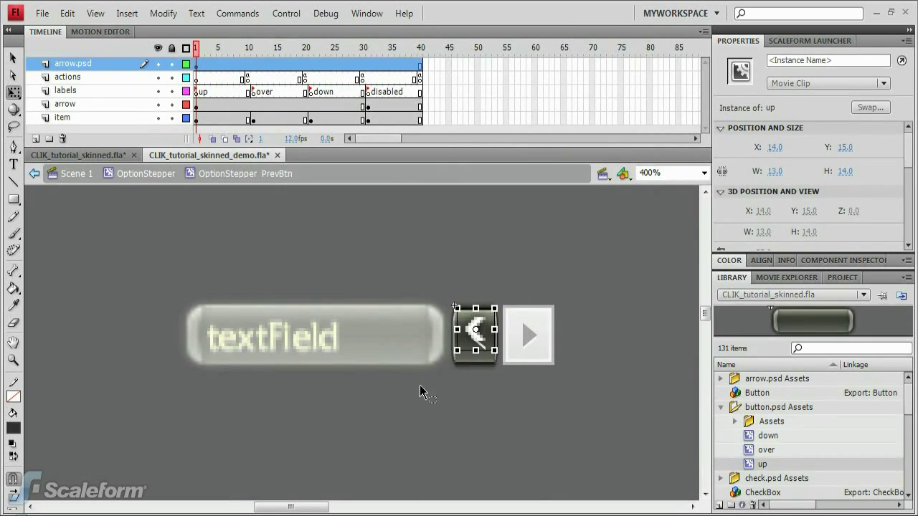
key(v)
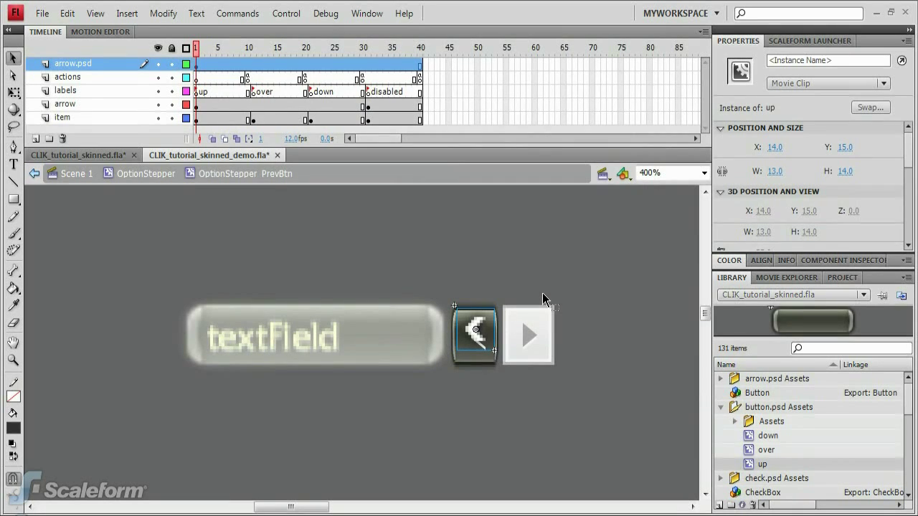
key(Down)
key(Down)
click(543, 298)
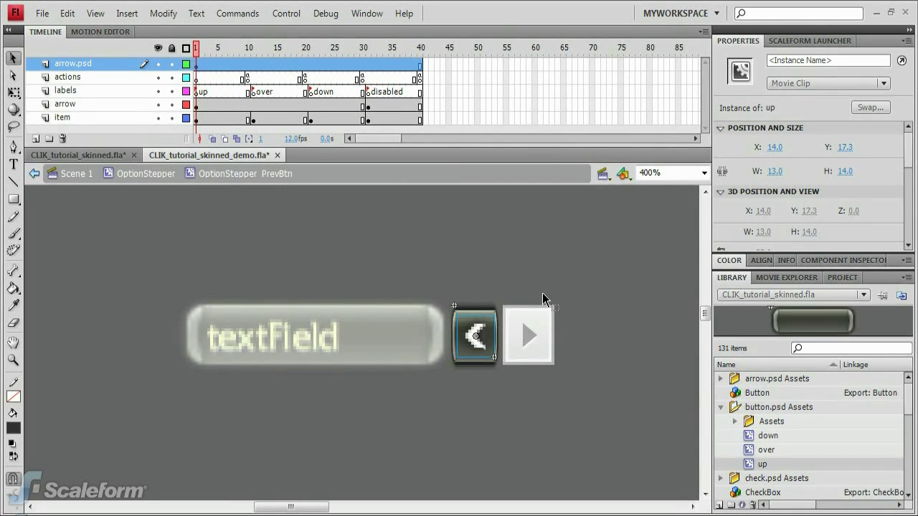
Step: Add a keyframe at frame 31 and give the disabled arrow a 50% Alpha effect
click(367, 63)
right_click(367, 64)
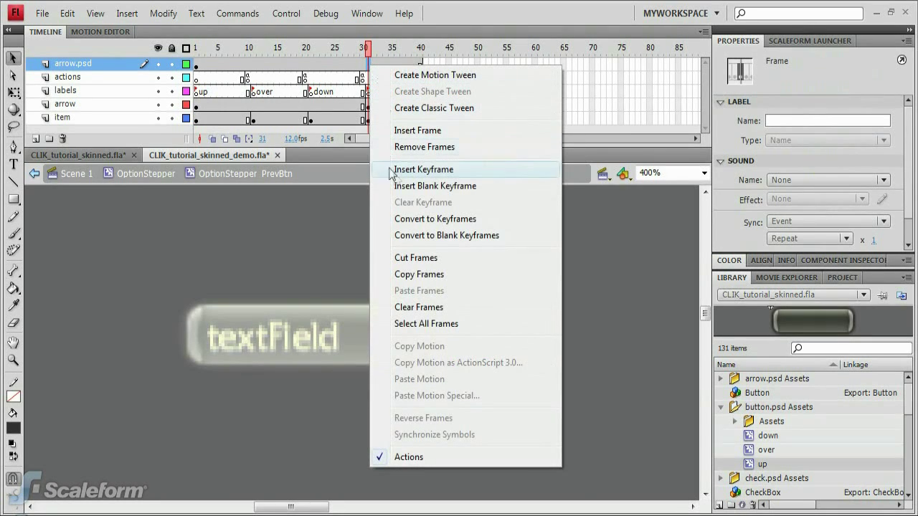
click(398, 170)
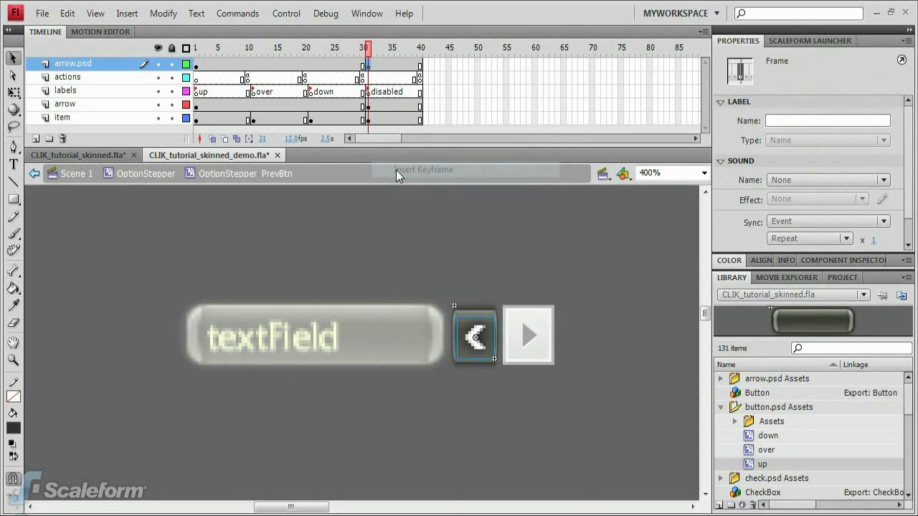
click(475, 271)
click(482, 337)
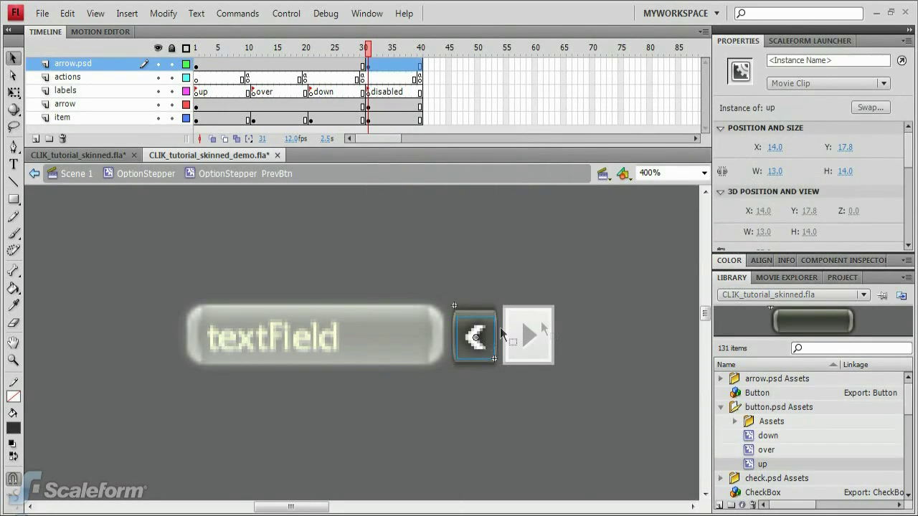
drag(911, 156, 911, 208)
click(824, 167)
click(802, 251)
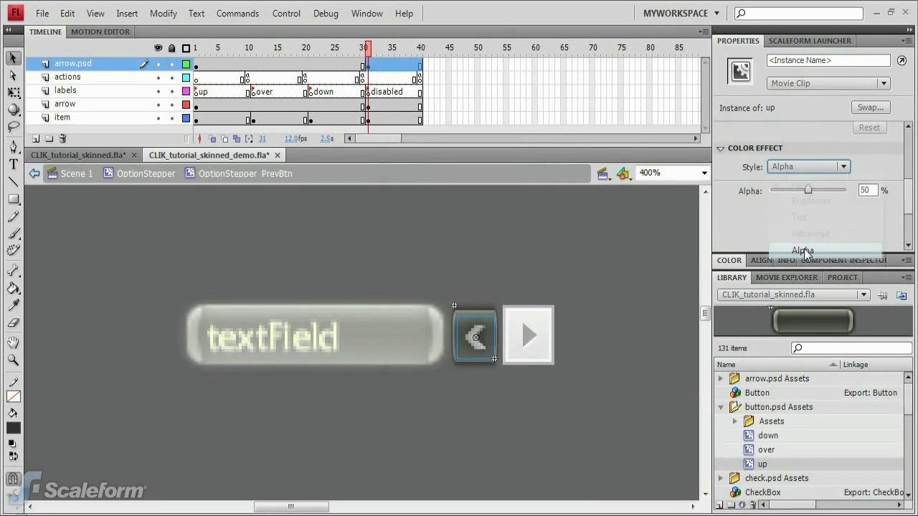
Step: Delete the old arrow layer, move arrow.psd below labels and rename it 'arrow'
click(79, 104)
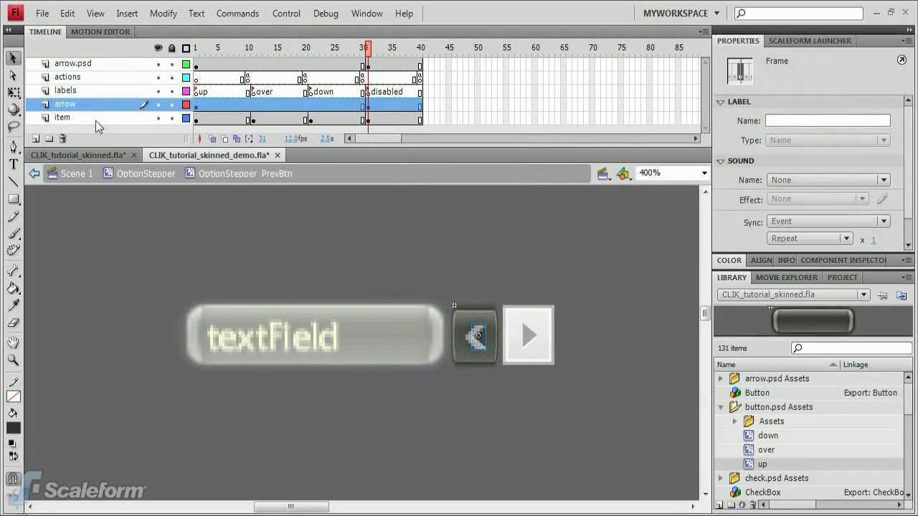
click(63, 138)
click(101, 66)
drag(101, 66, 102, 100)
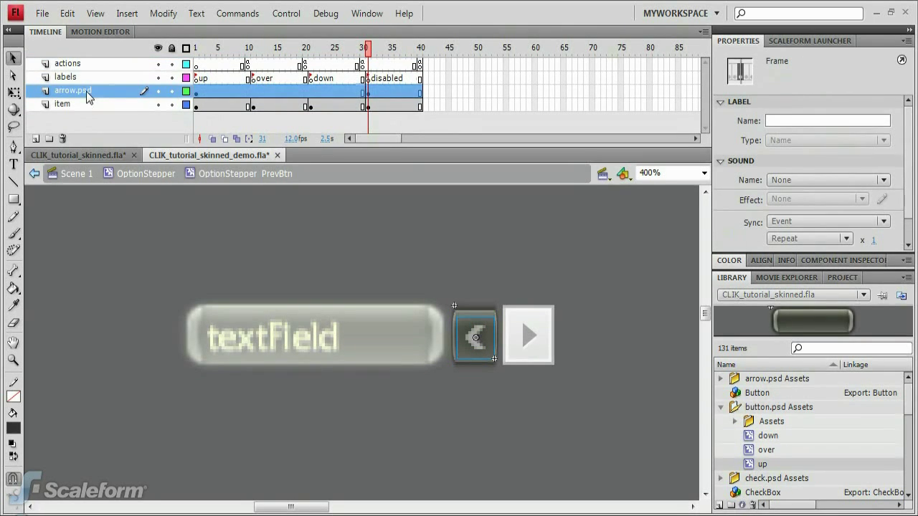
double_click(86, 91)
text(arrow)
key(Return)
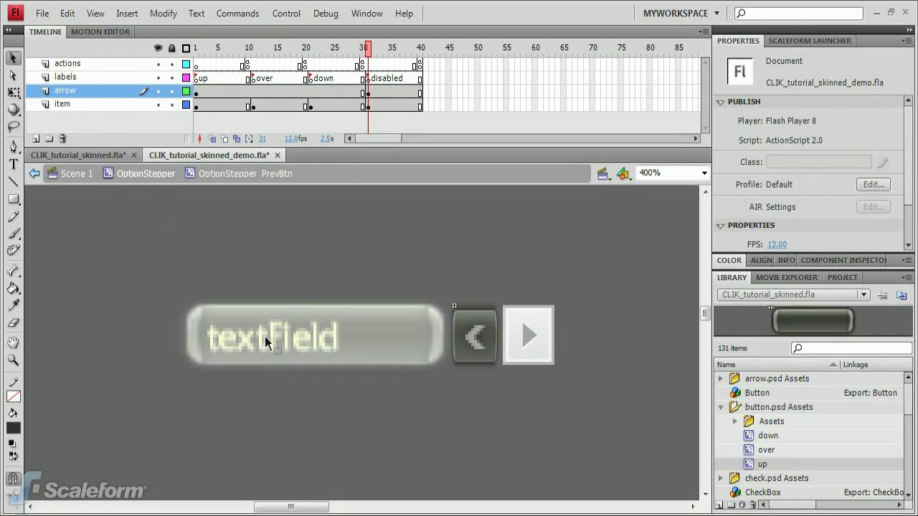
Step: Back in the OptionStepper symbol, delete the old next button
click(159, 174)
click(526, 214)
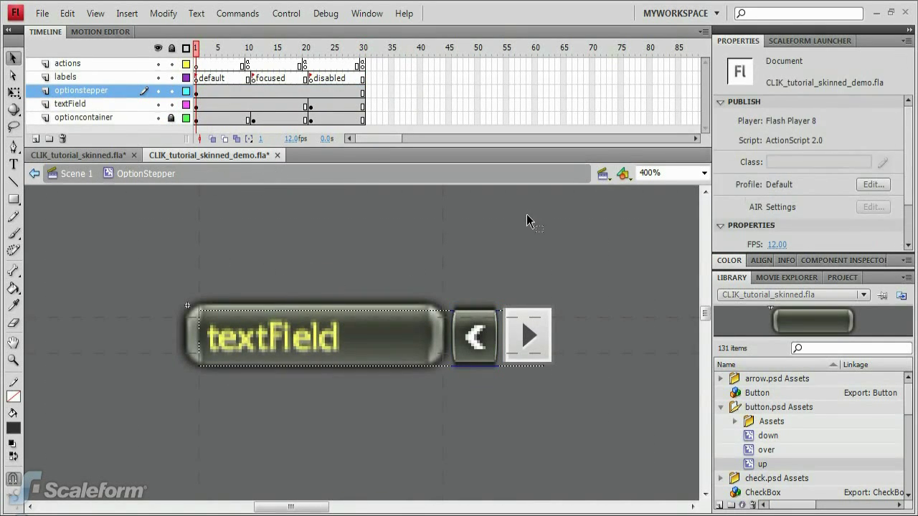
click(487, 344)
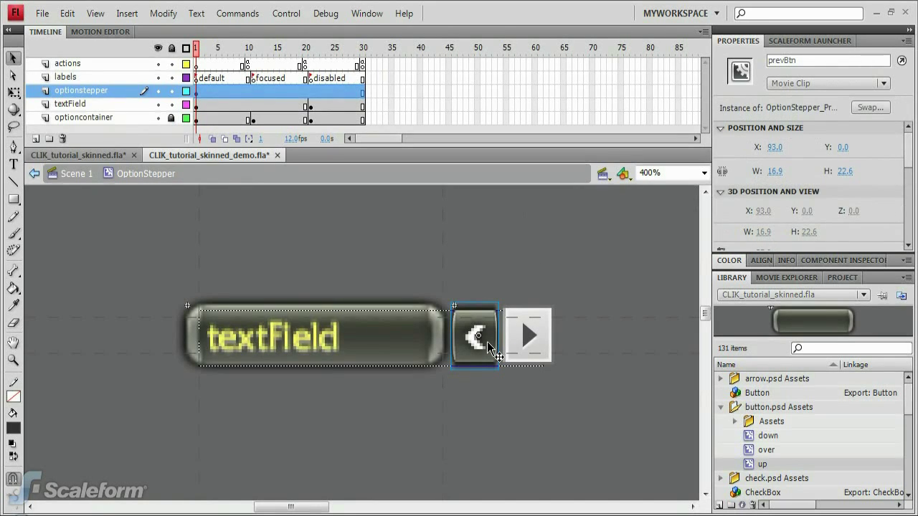
click(539, 343)
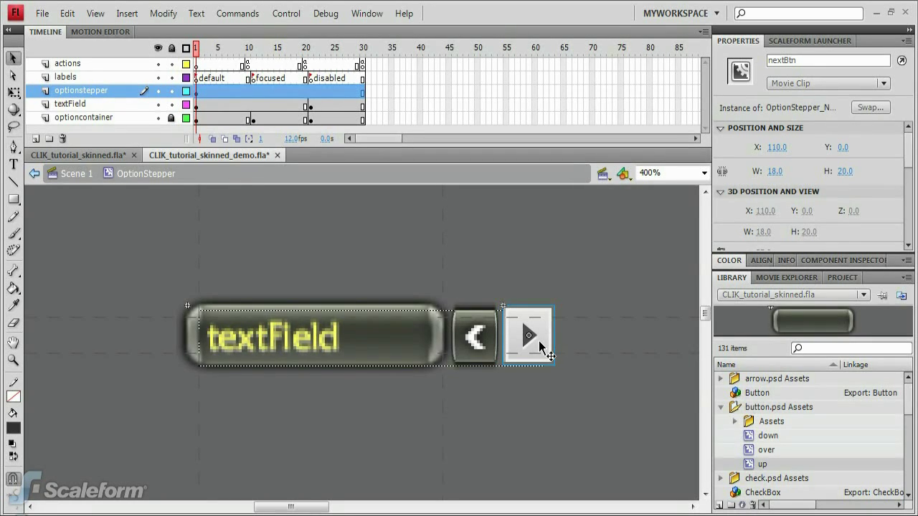
key(Delete)
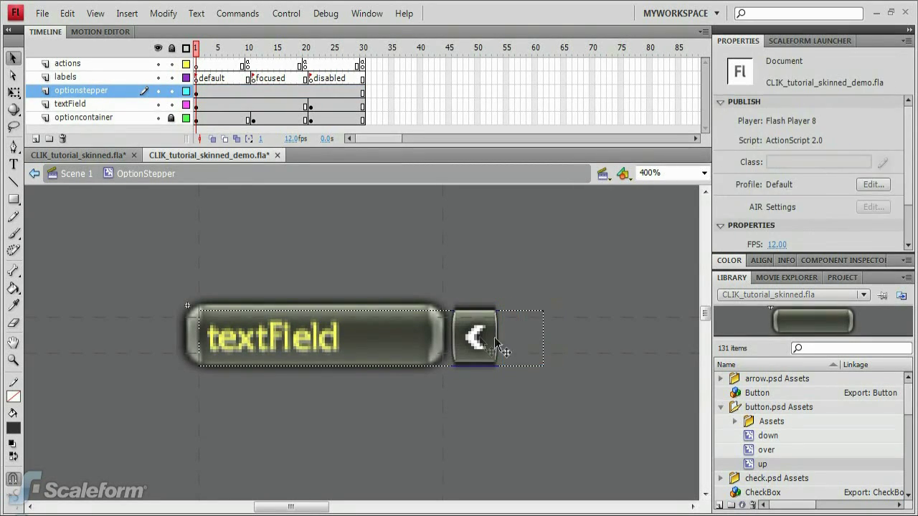
Step: Copy prevBtn to the right, rotate it 180° to point right, and name it nextBtn
click(473, 343)
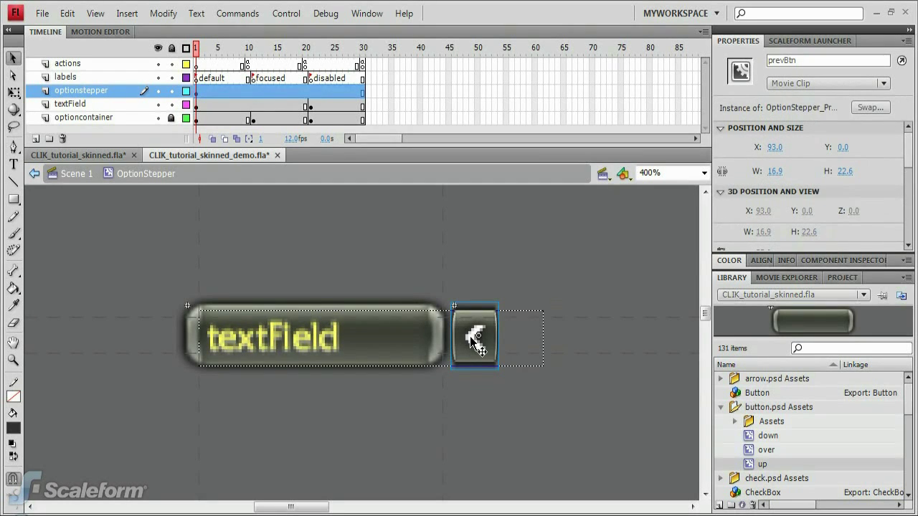
key(q)
drag(474, 342, 527, 351)
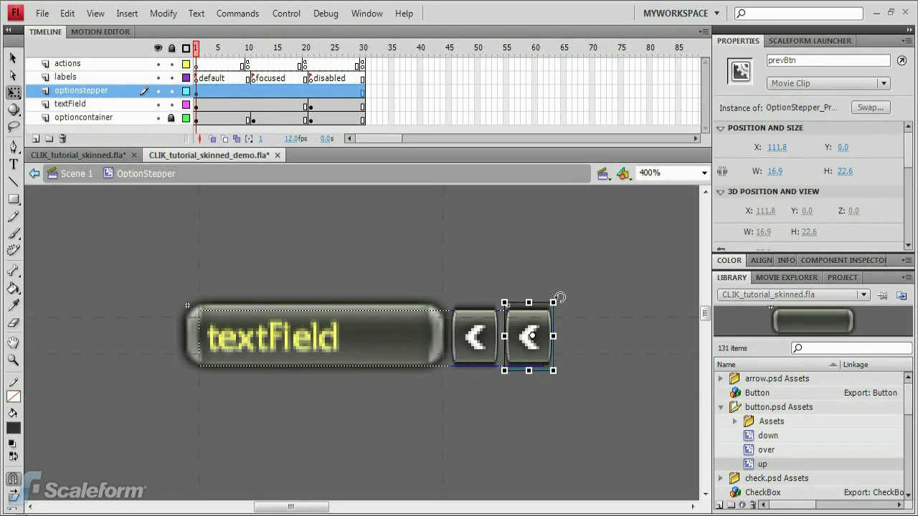
drag(559, 294, 485, 405)
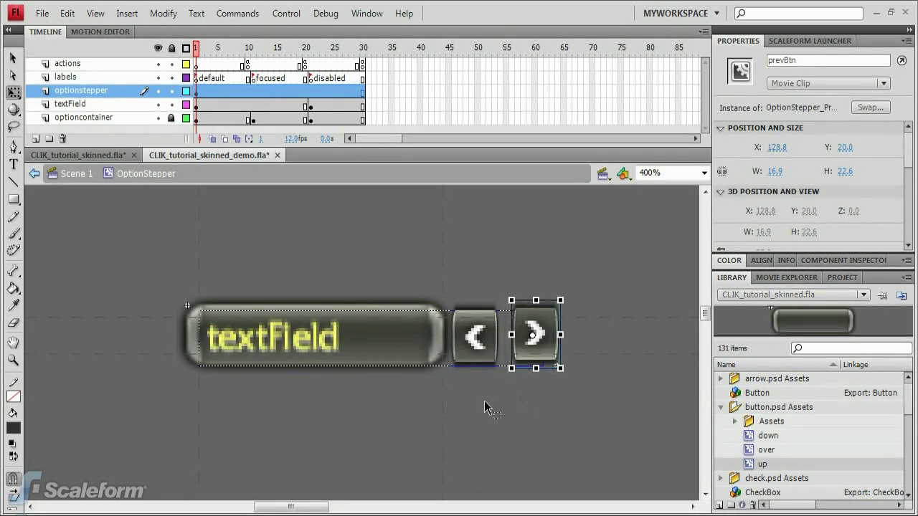
drag(539, 361, 527, 363)
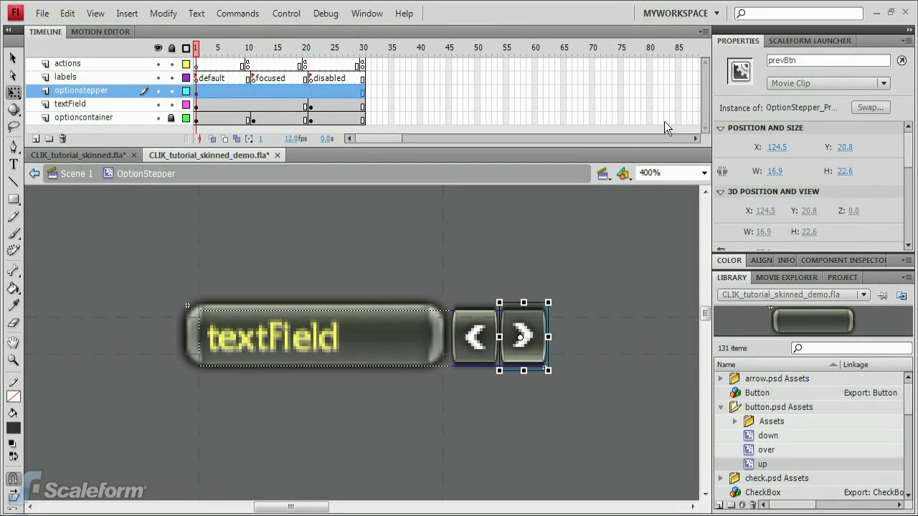
double_click(781, 61)
text(next)
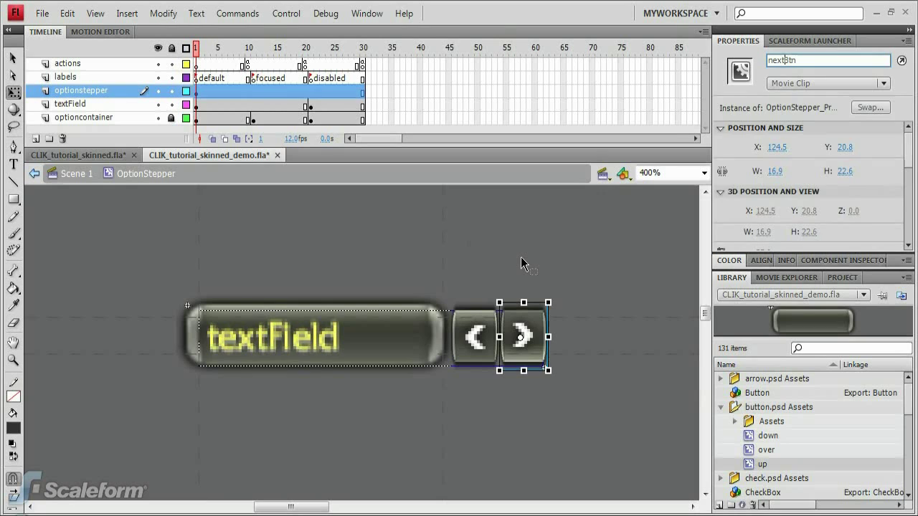